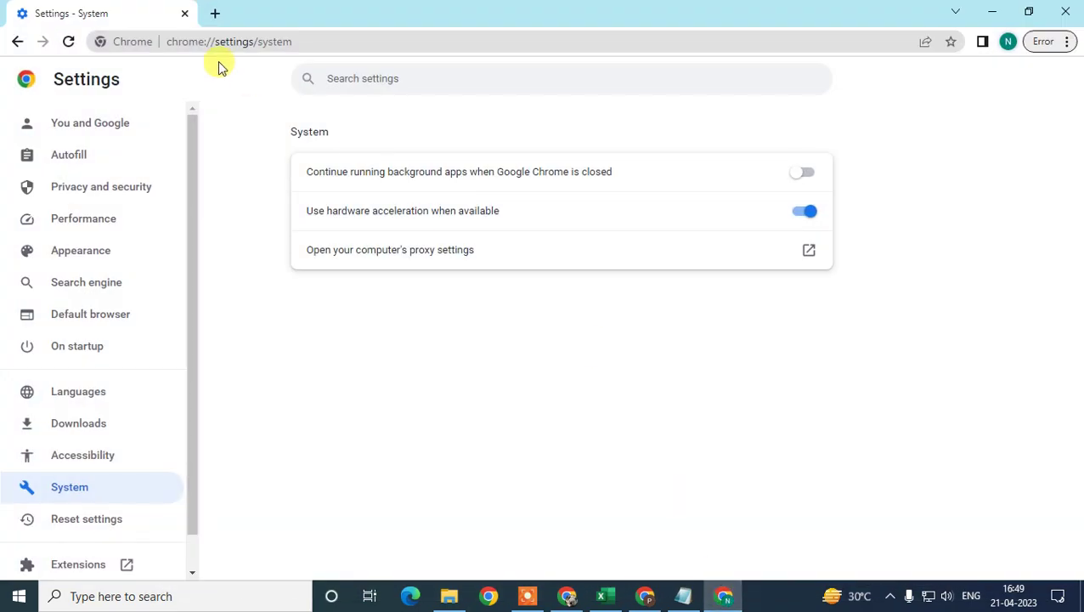
Open a new blank tab and close the Settings - System tab
left_click(216, 13)
left_click(186, 13)
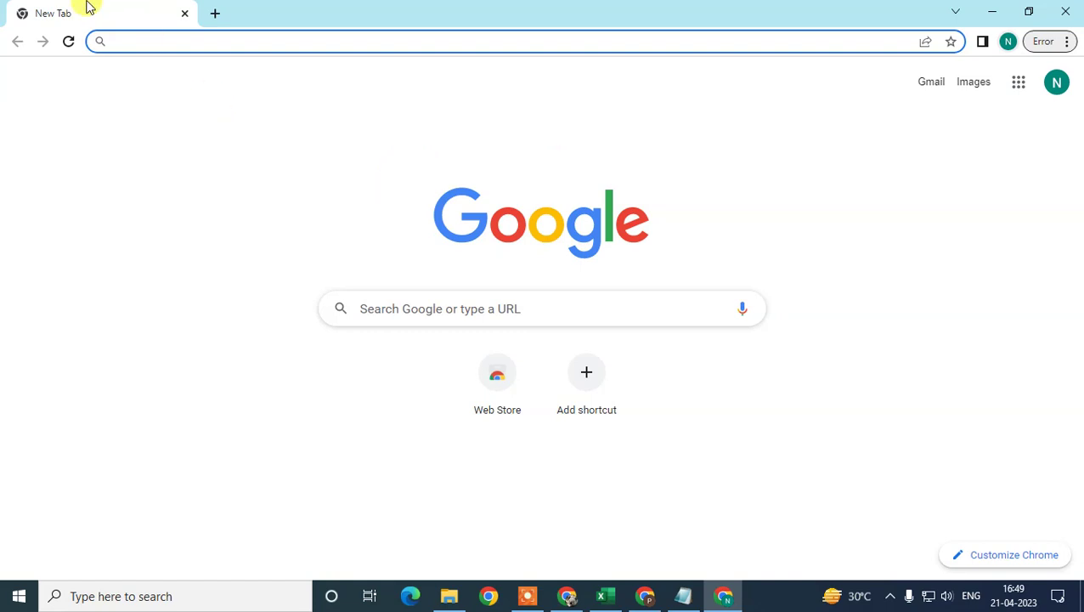
left_click(1067, 44)
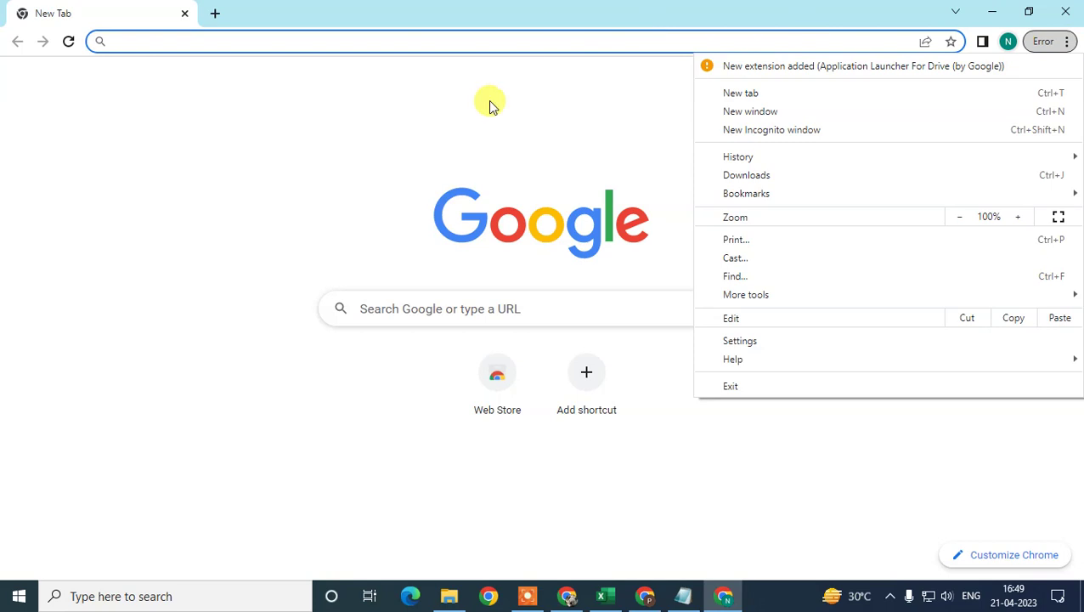
mouse_move(740, 357)
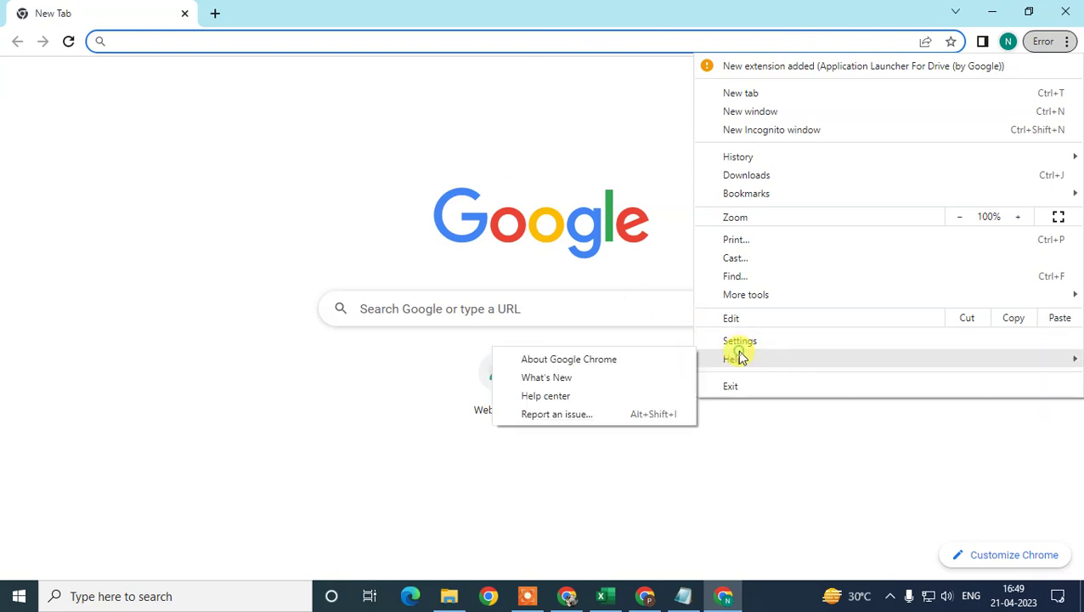
left_click(618, 362)
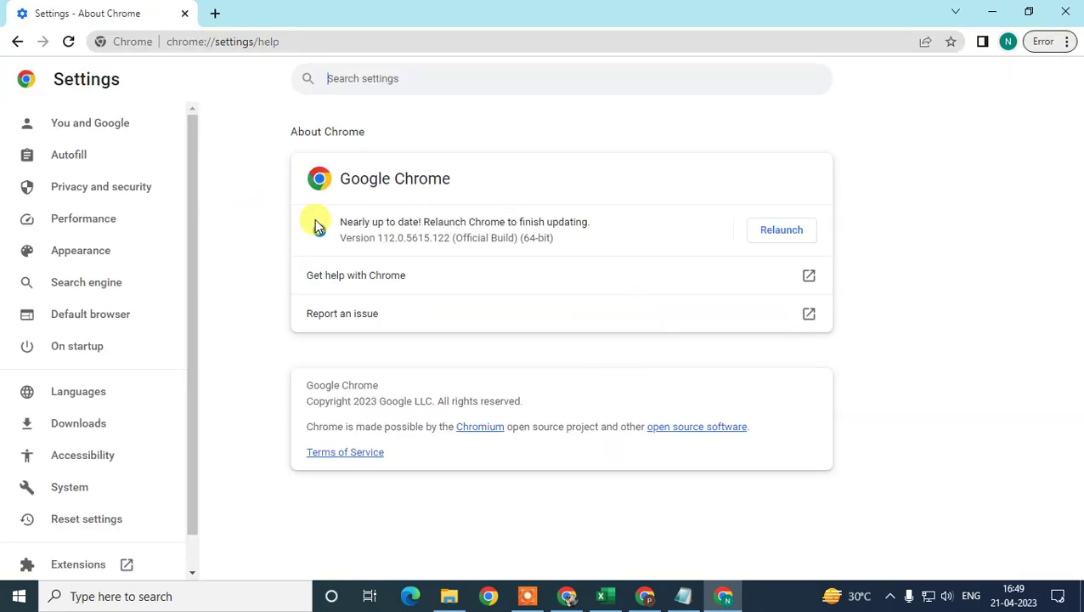
left_click_drag(338, 222, 591, 222)
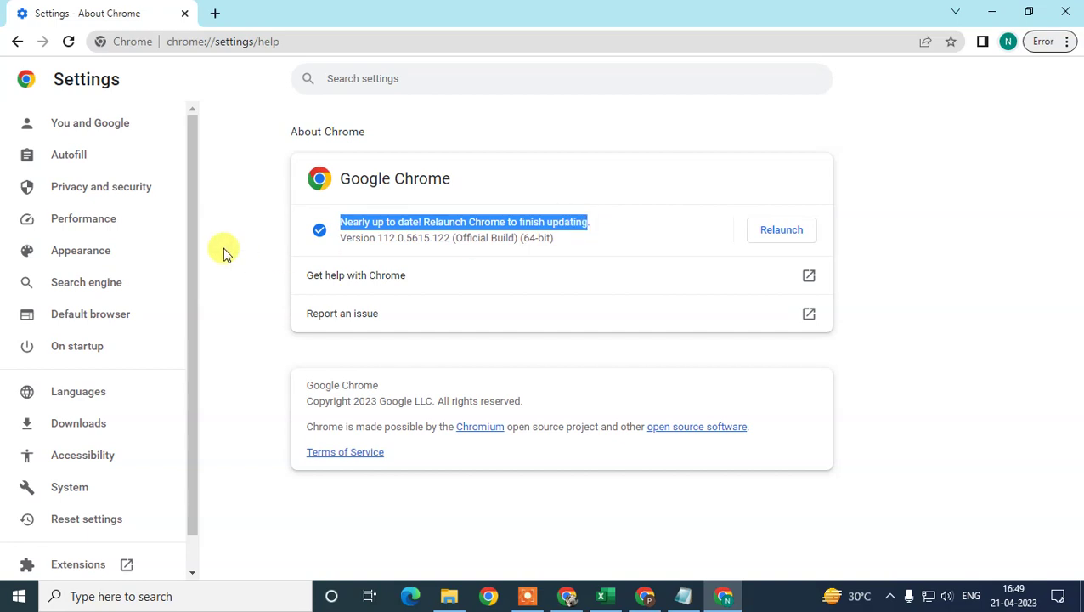
left_click(343, 234)
left_click_drag(343, 222, 782, 252)
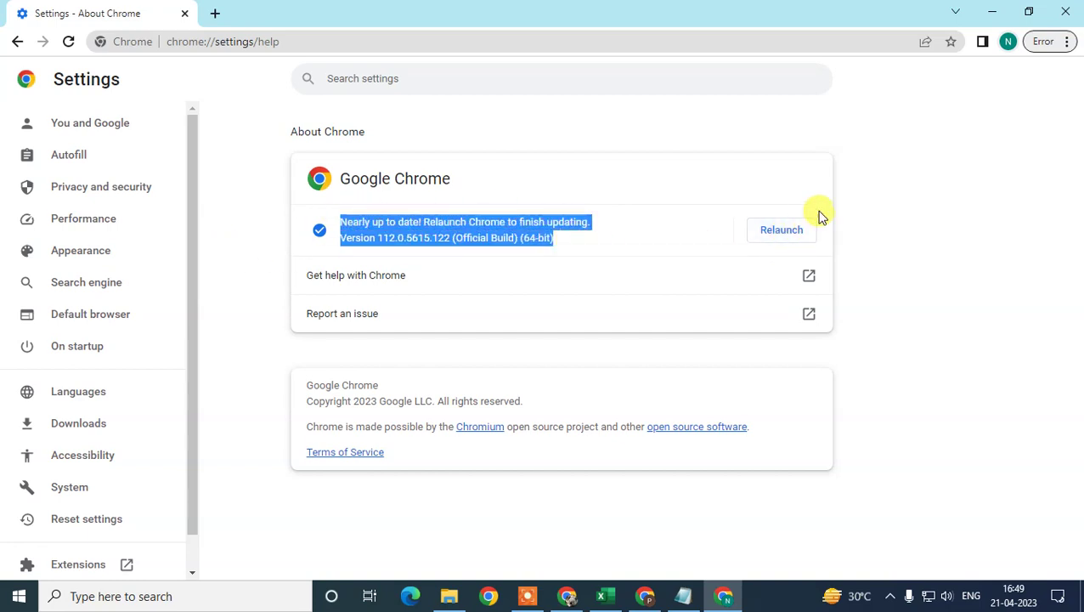
left_click(723, 145)
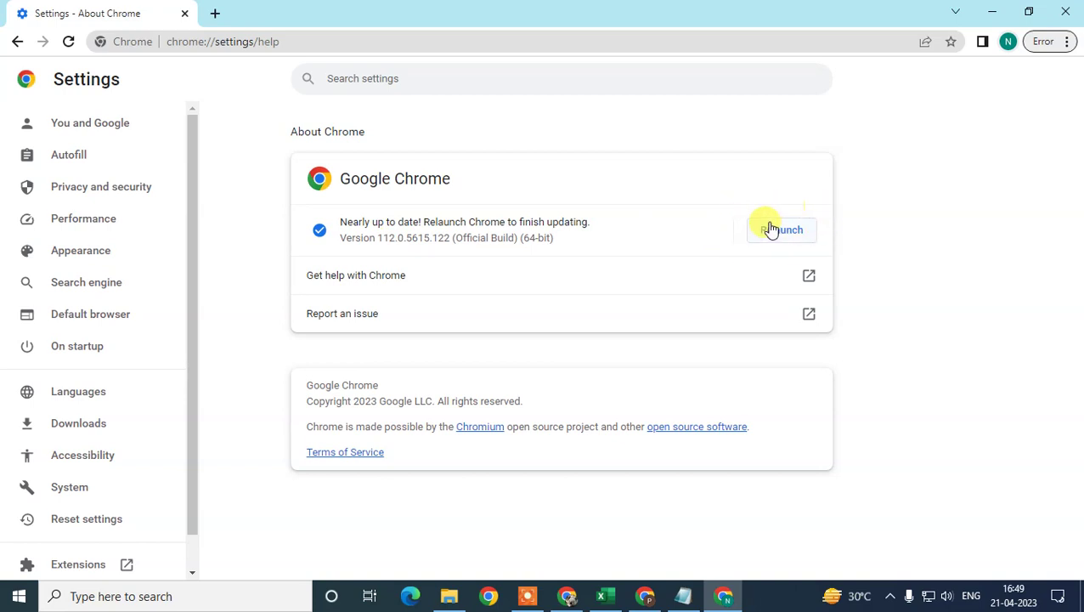
left_click(218, 14)
left_click(184, 14)
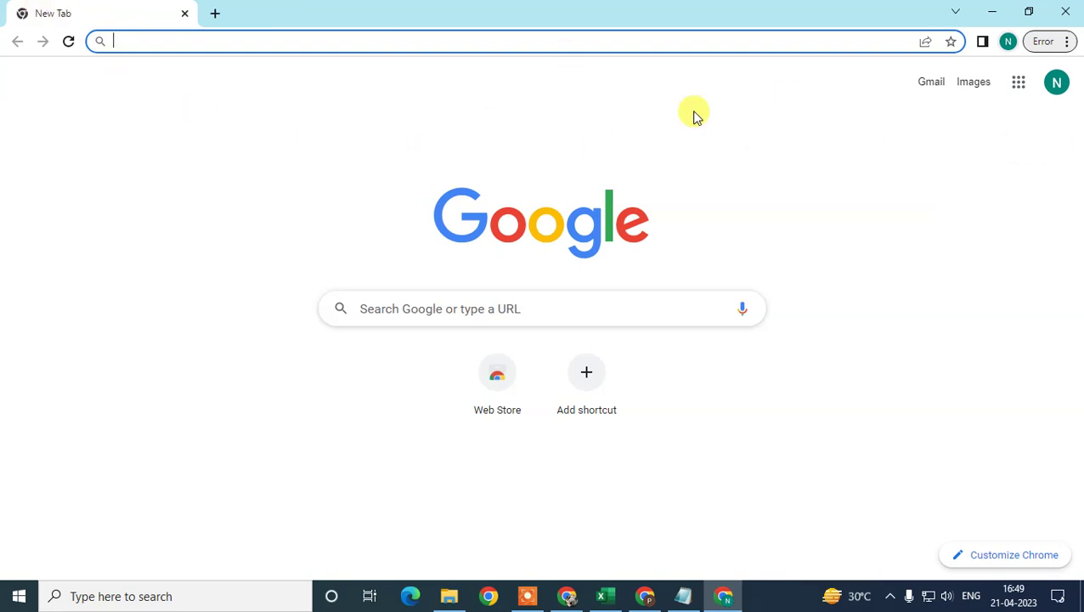
left_click(1066, 42)
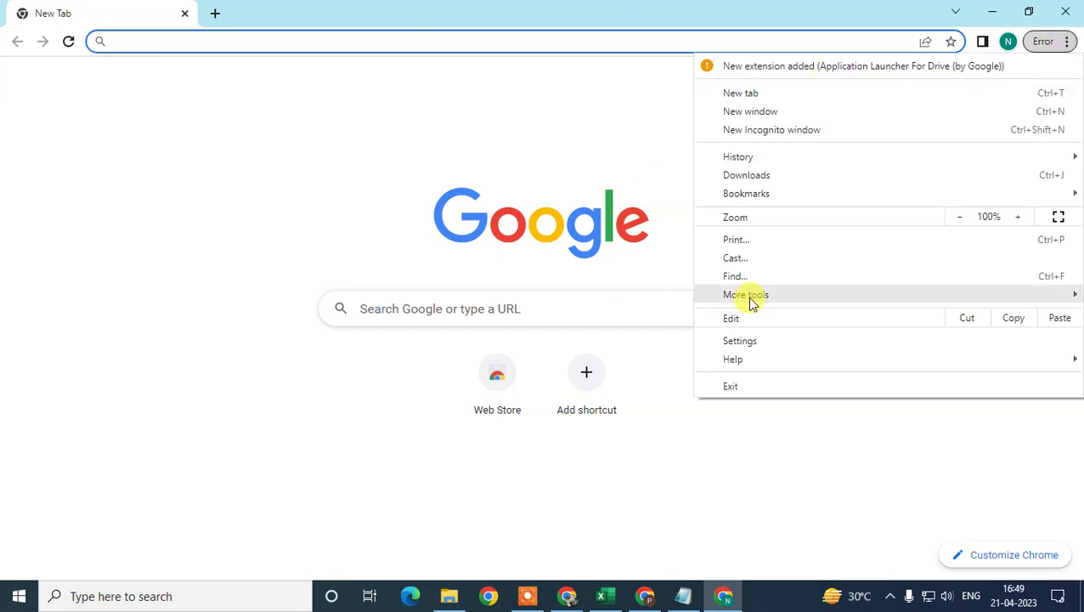
mouse_move(752, 304)
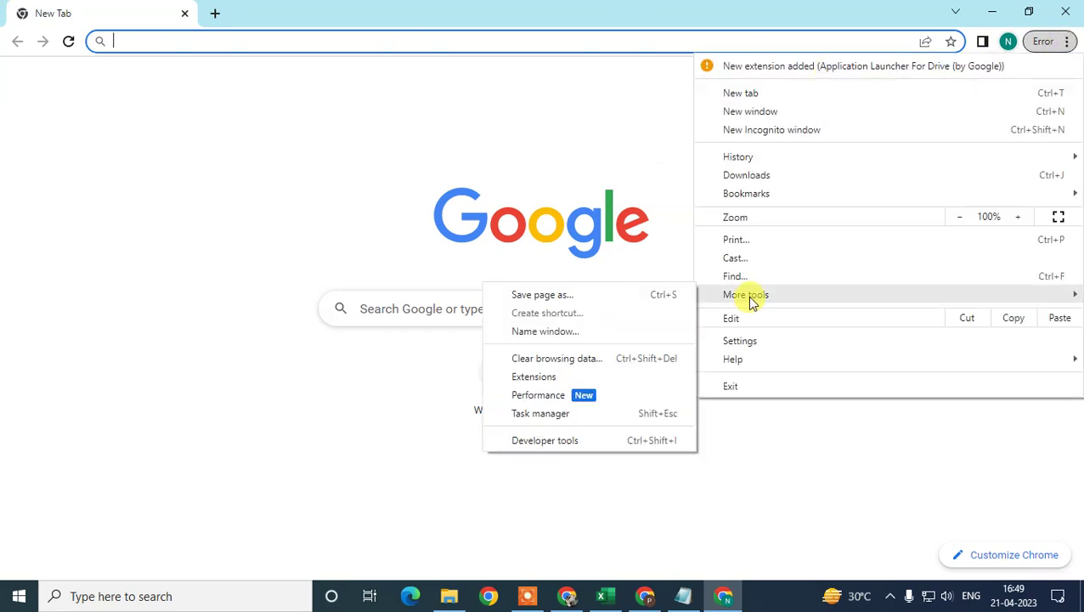
left_click(545, 415)
scroll(374, 273, "up", 2)
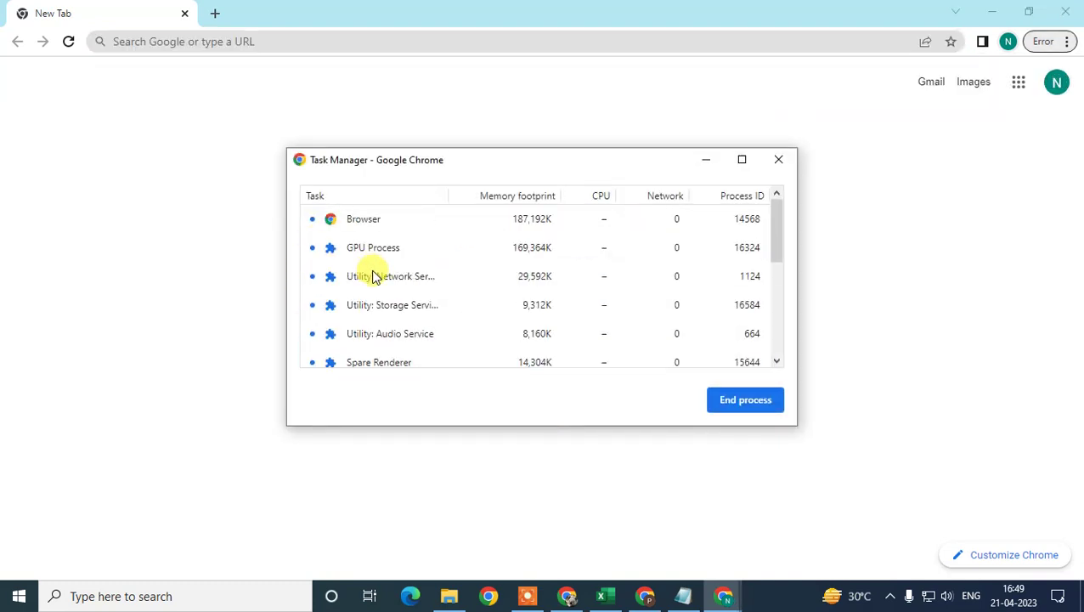
scroll(374, 273, "up", 3)
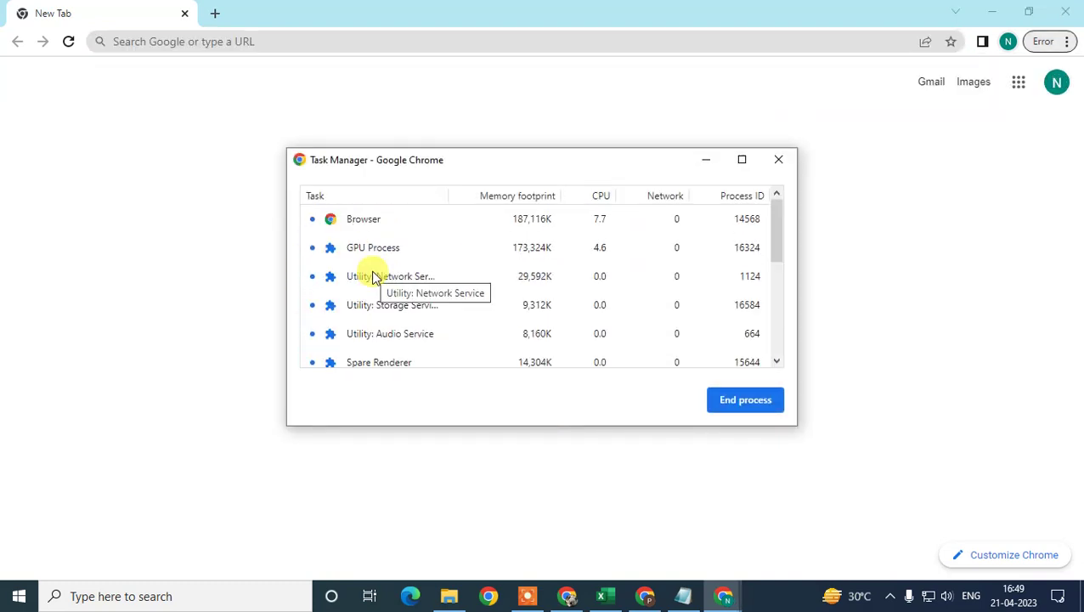
left_click_drag(474, 162, 494, 114)
left_click_drag(798, 174, 797, 267)
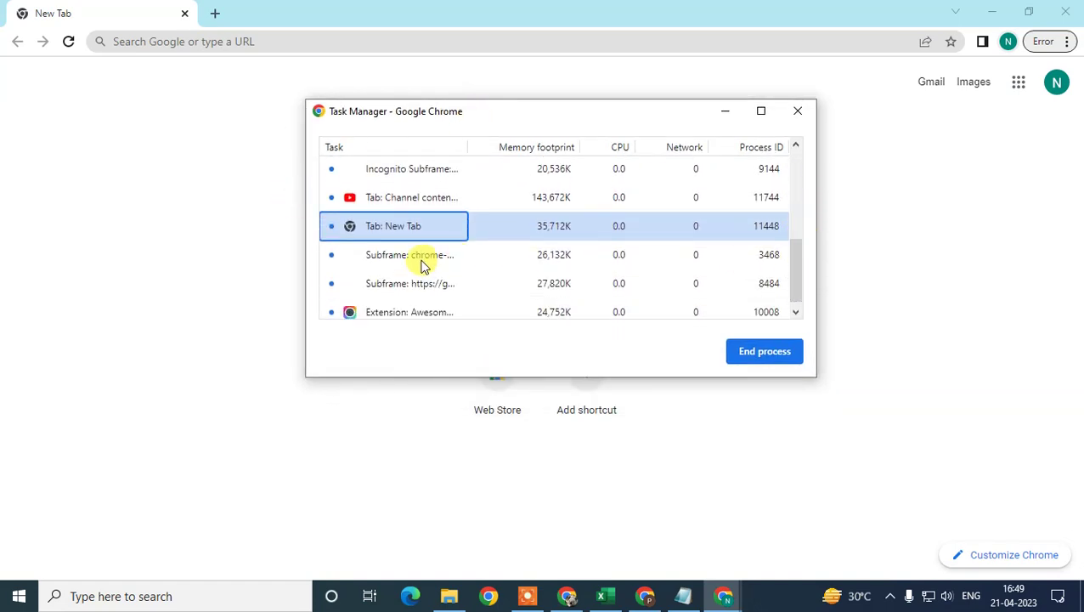
scroll(420, 264, "up", 1)
left_click(387, 225)
left_click(406, 261)
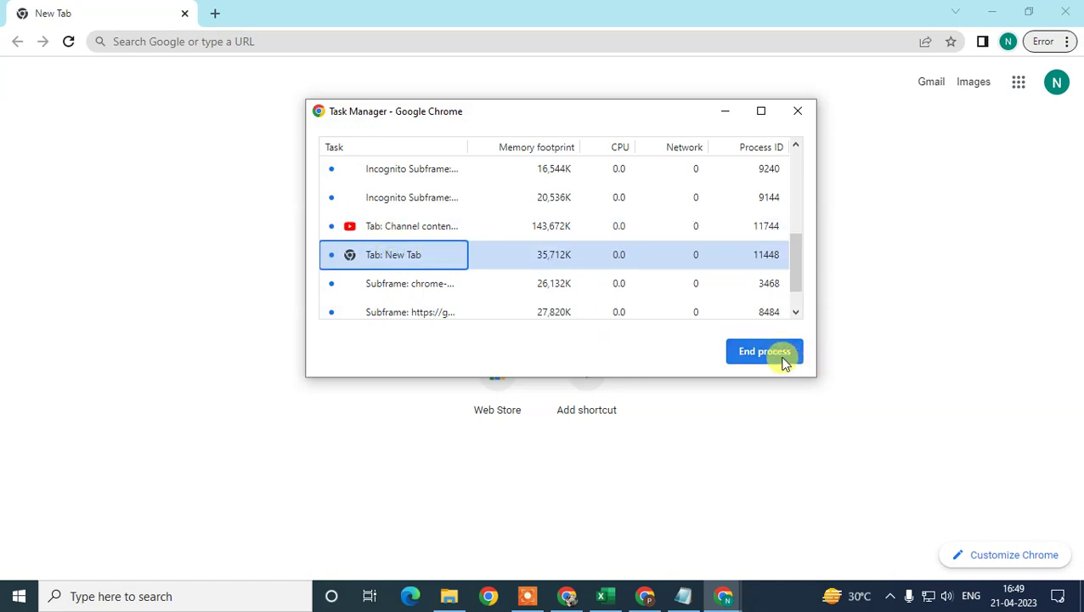
left_click_drag(798, 259, 793, 292)
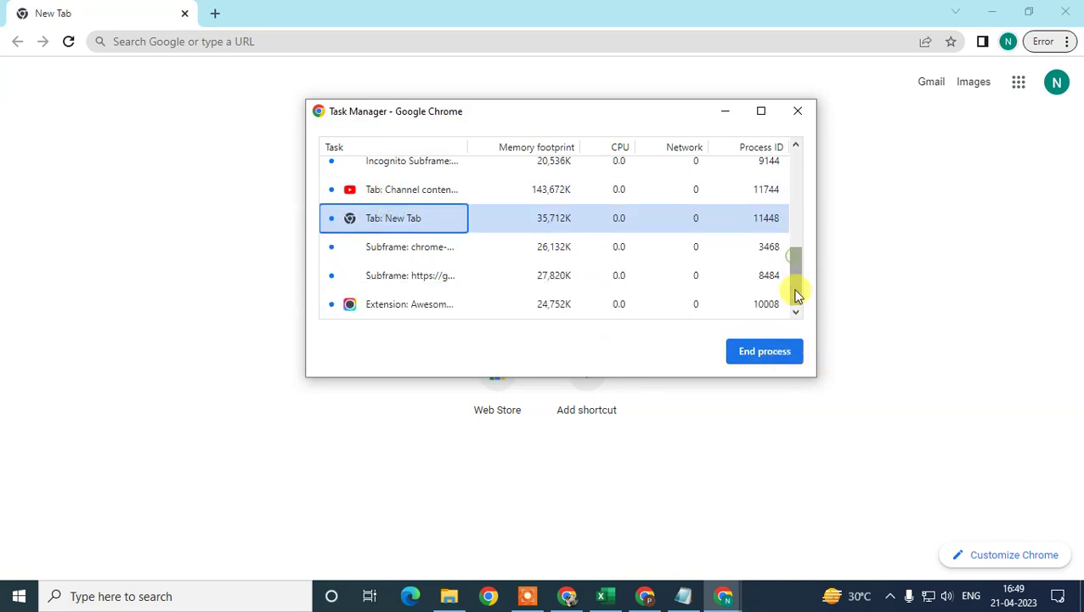
left_click(425, 256)
left_click(420, 274)
left_click(401, 219)
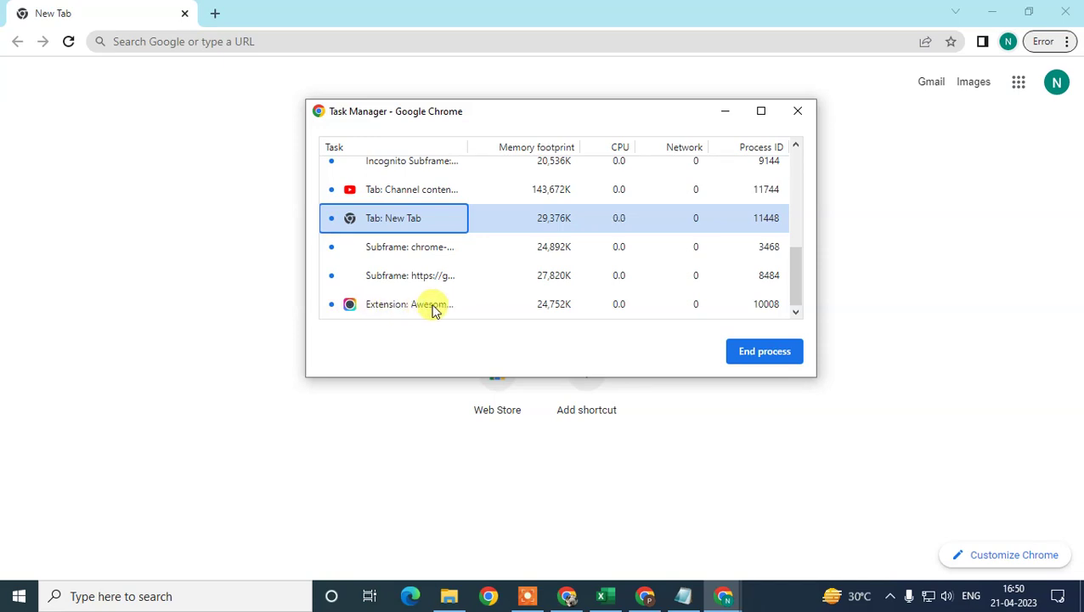
left_click(405, 307)
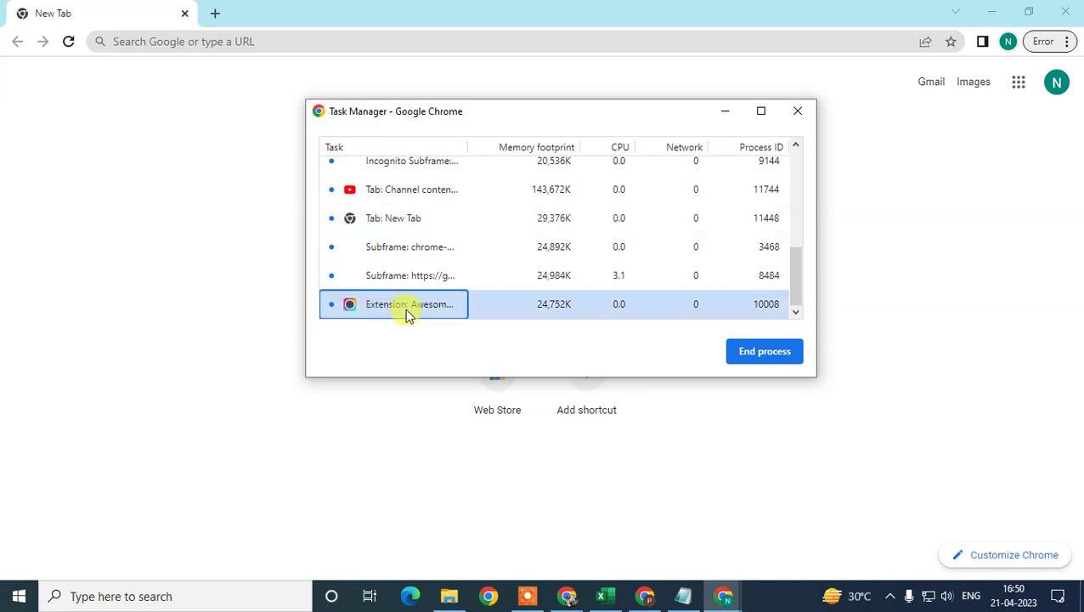
left_click(798, 111)
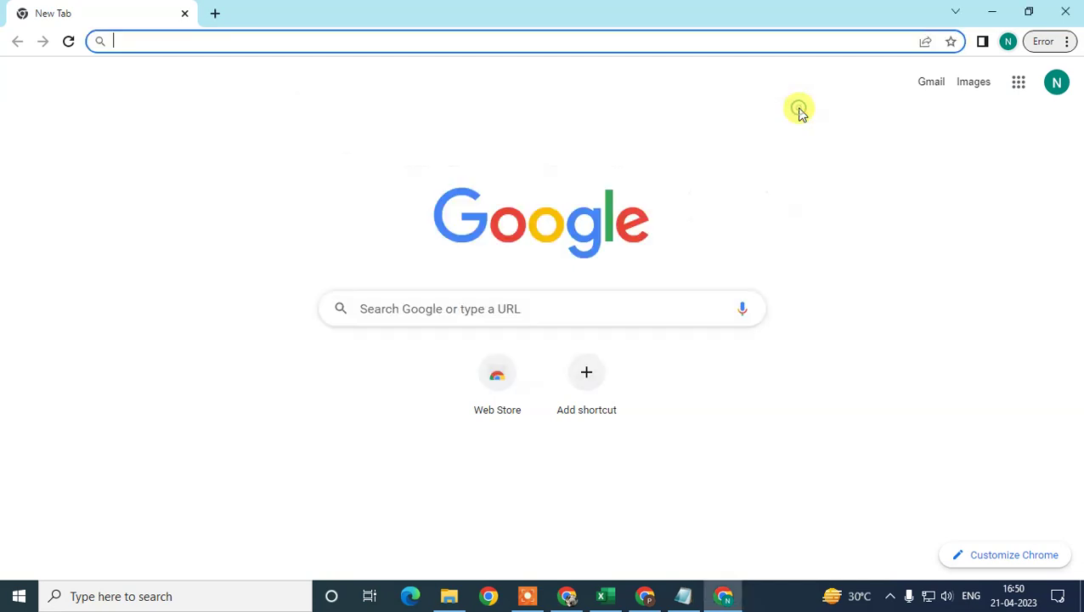
left_click(1069, 42)
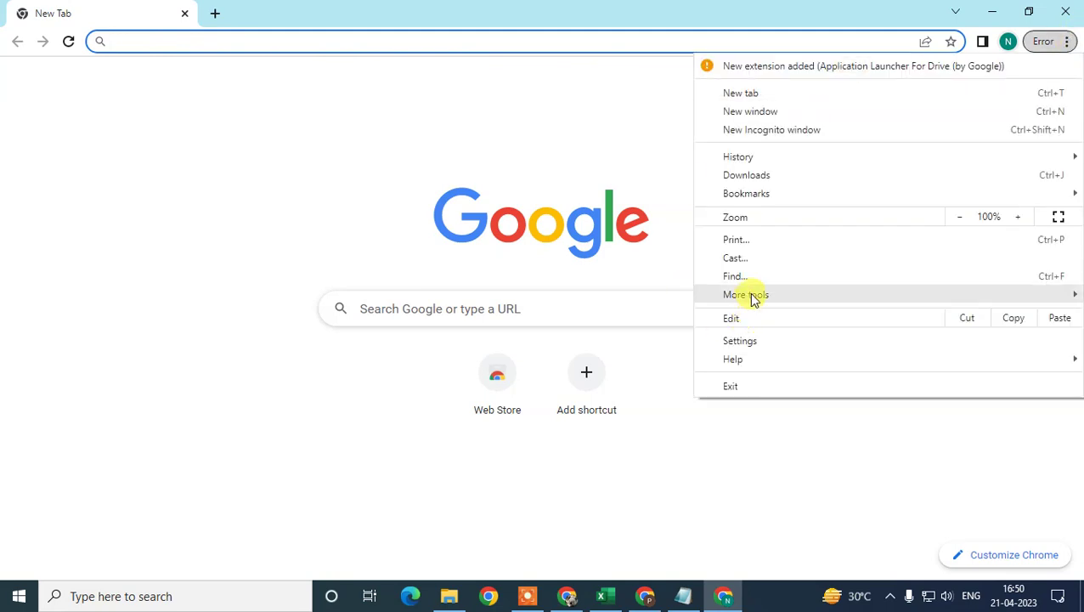
mouse_move(753, 297)
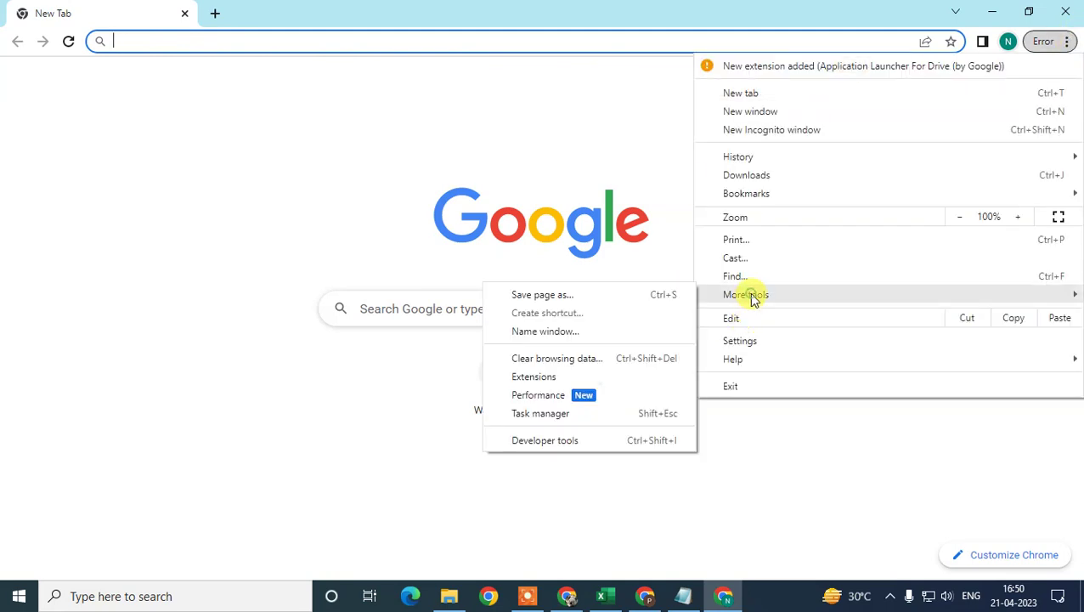
left_click(526, 380)
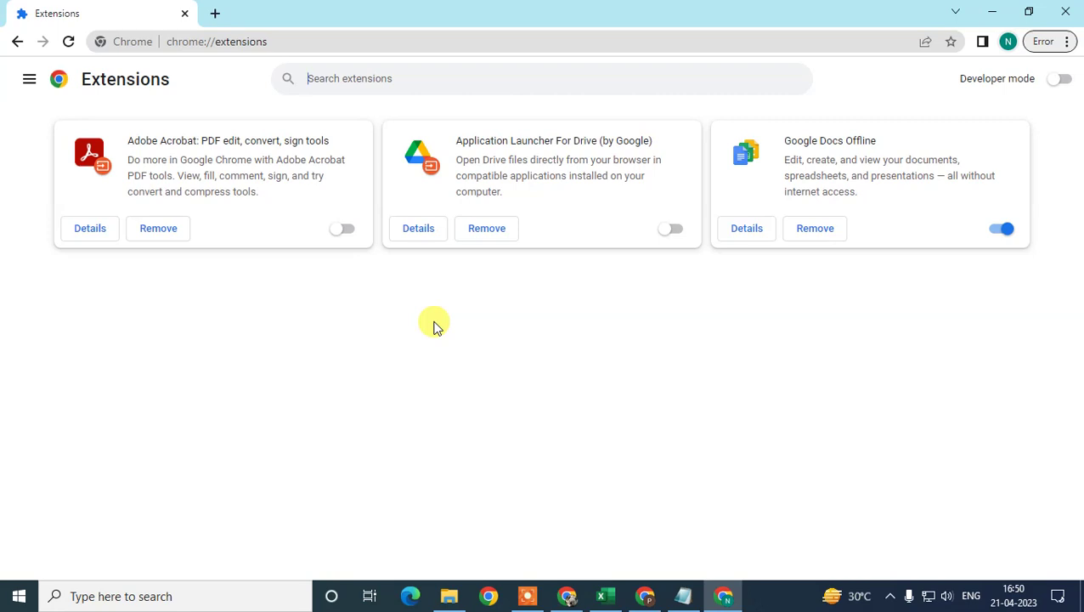
left_click(344, 231)
left_click(344, 231)
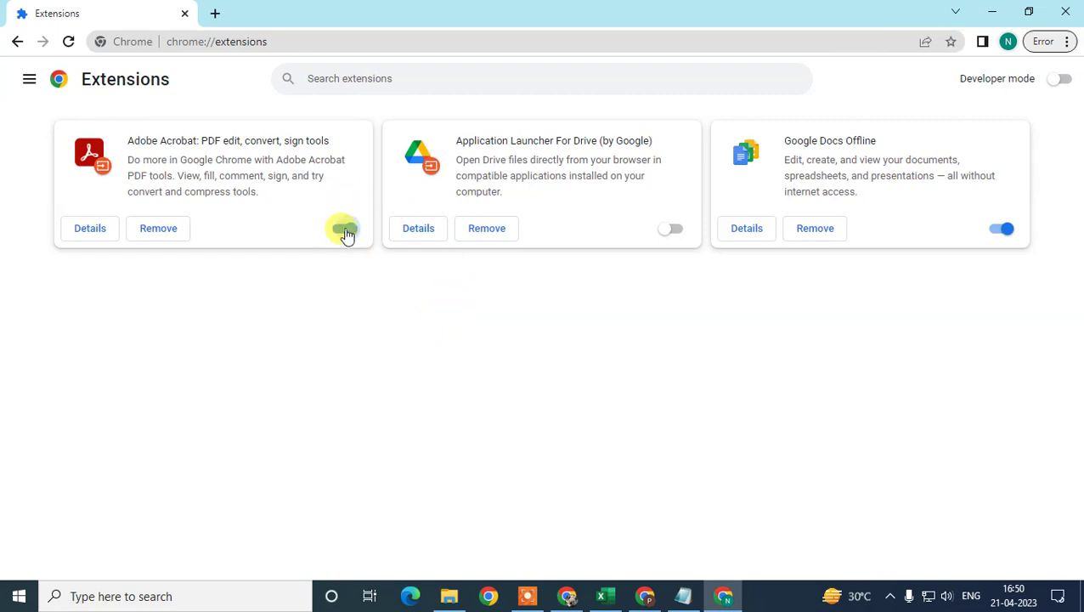
left_click(219, 11)
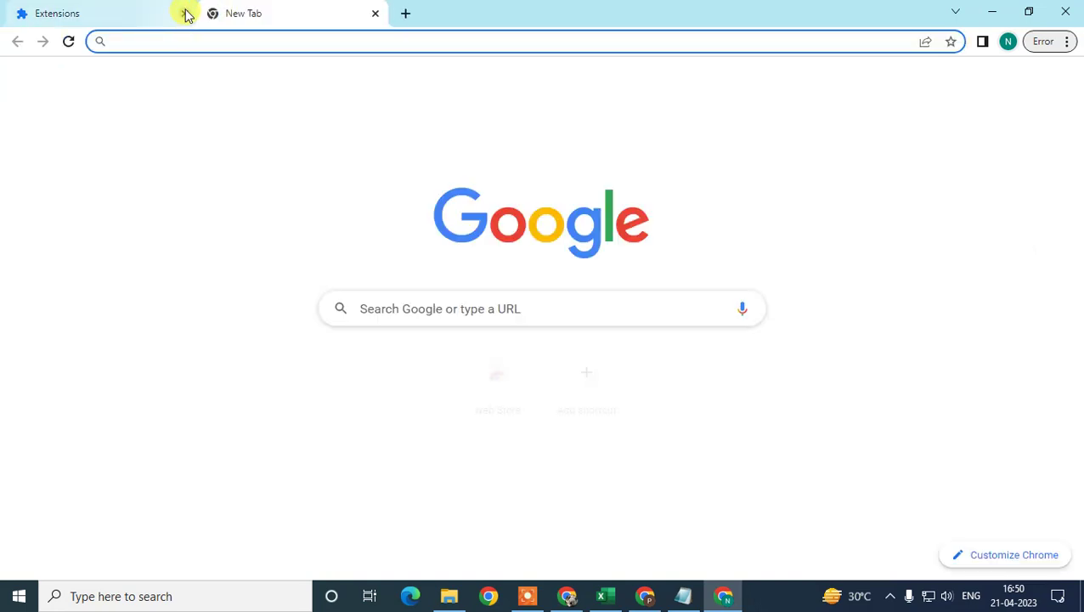
Close the extensions tab and go to the System section of Chrome settings
left_click(184, 13)
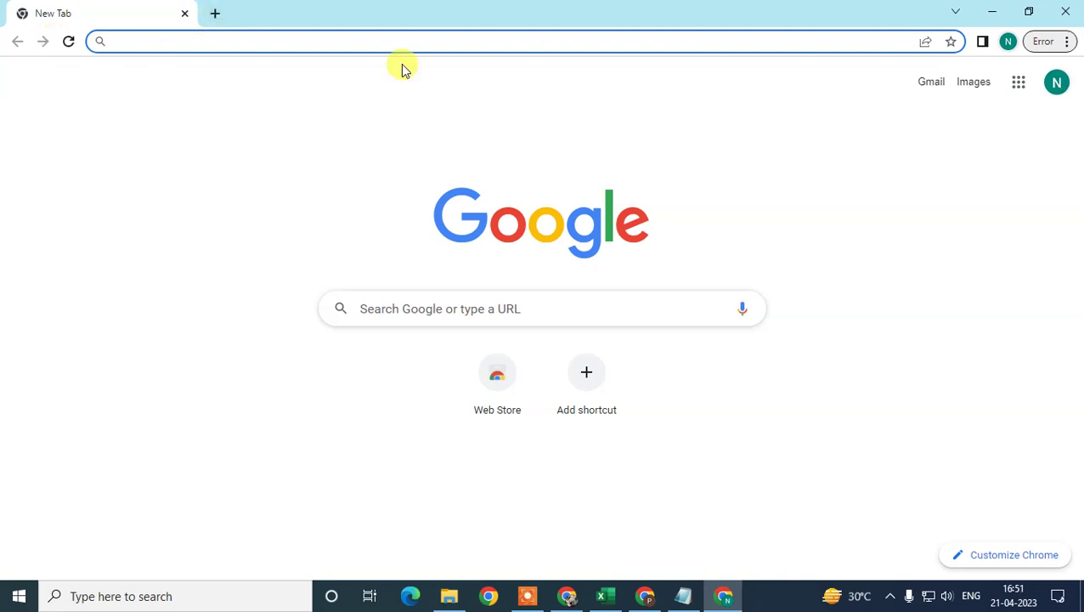
left_click(1068, 42)
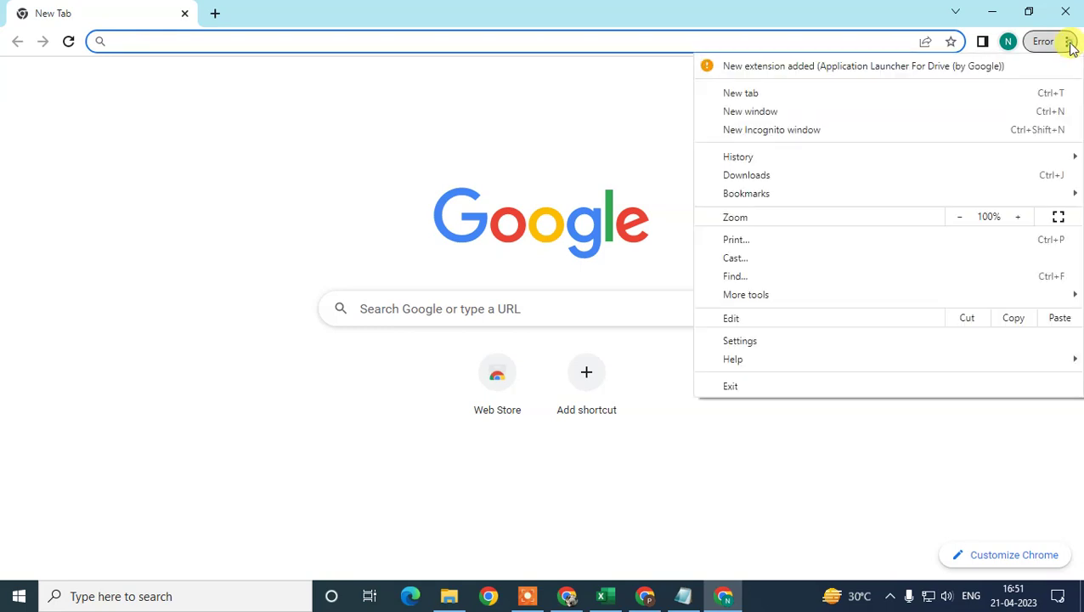
left_click(741, 342)
scroll(192, 311, "down", 1)
left_click(56, 459)
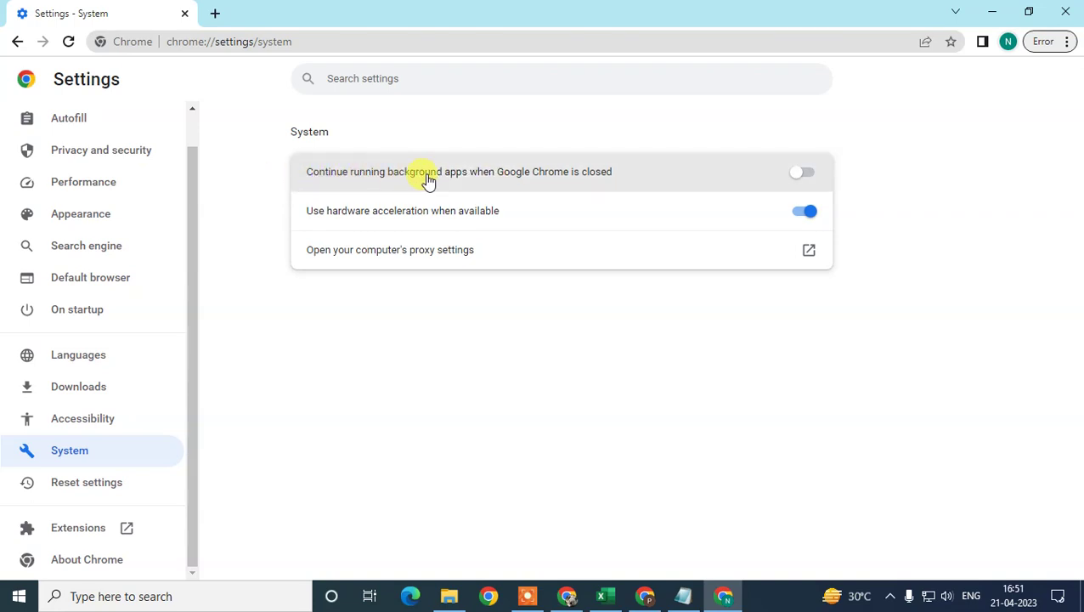
Switch off running background apps after Chrome closes, return to main Settings, and show the desktop
left_click(813, 180)
left_click(801, 175)
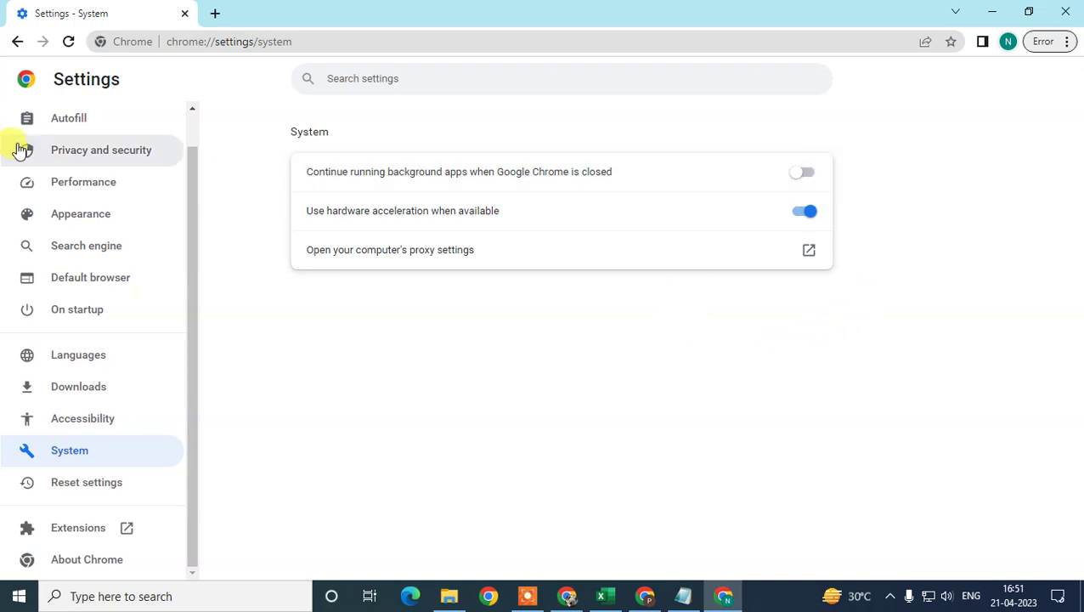
left_click(14, 44)
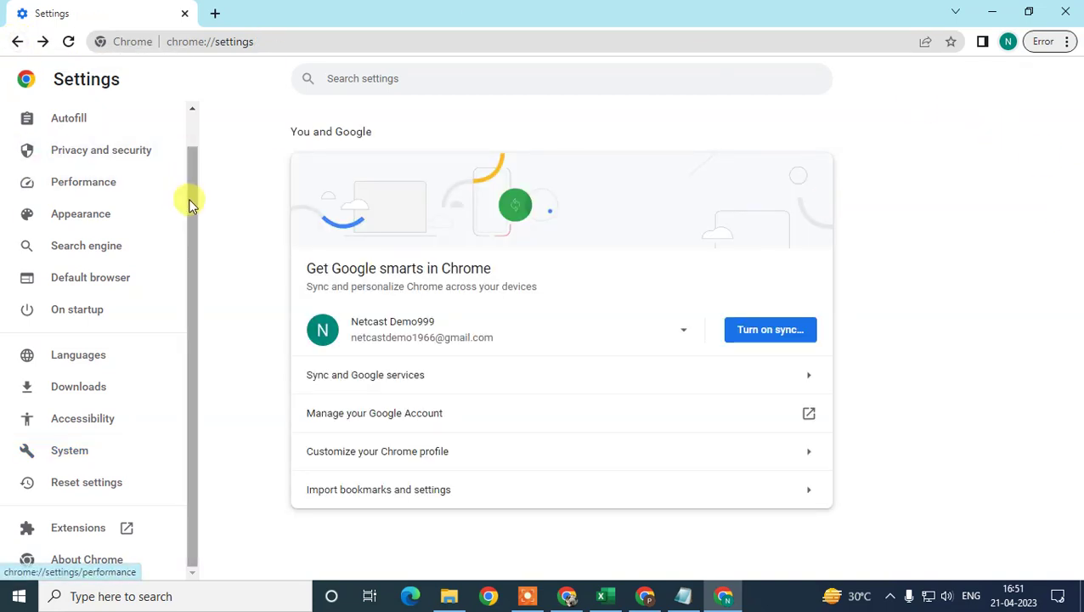
scroll(189, 201, "up", 1)
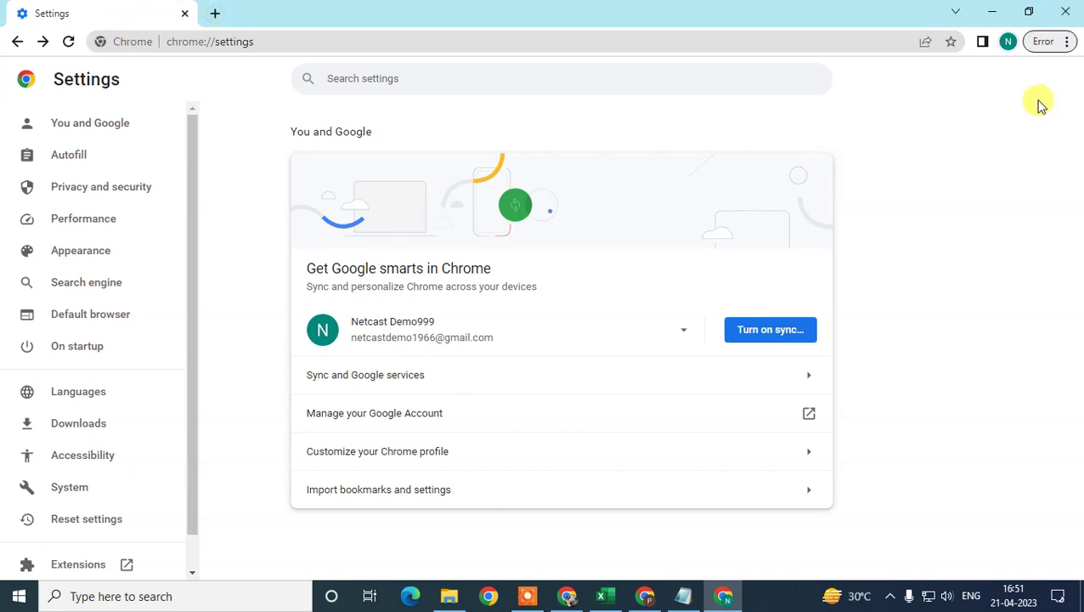
key("super+d")
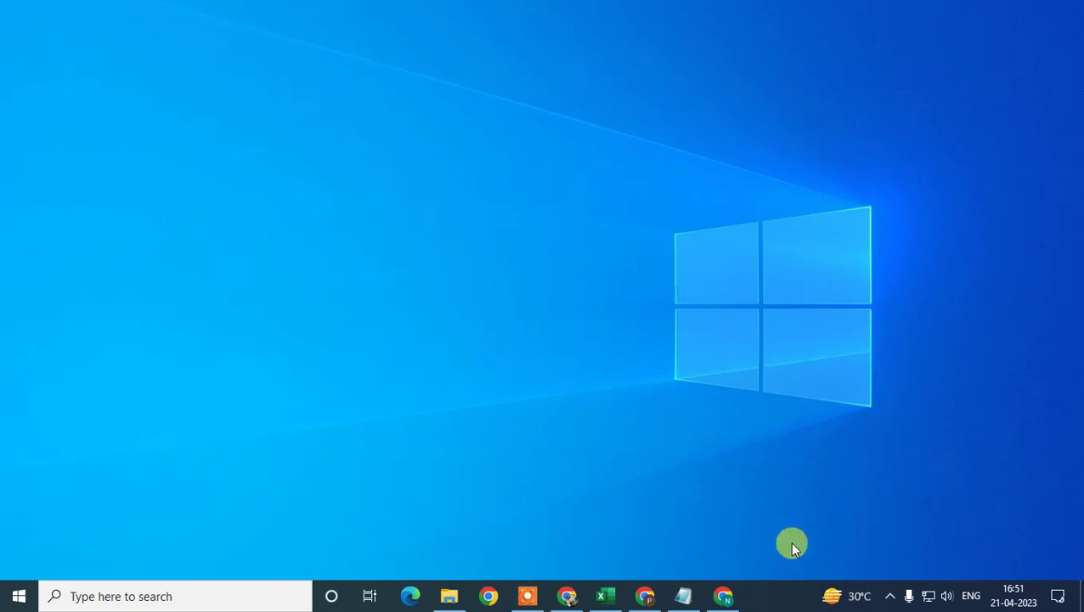
right_click(780, 597)
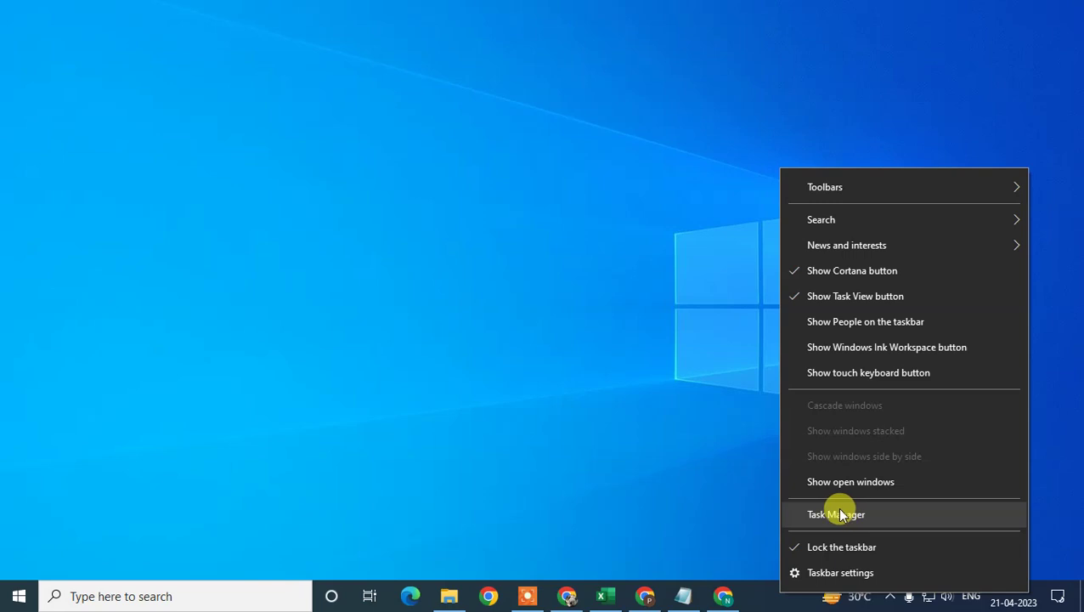
left_click(845, 514)
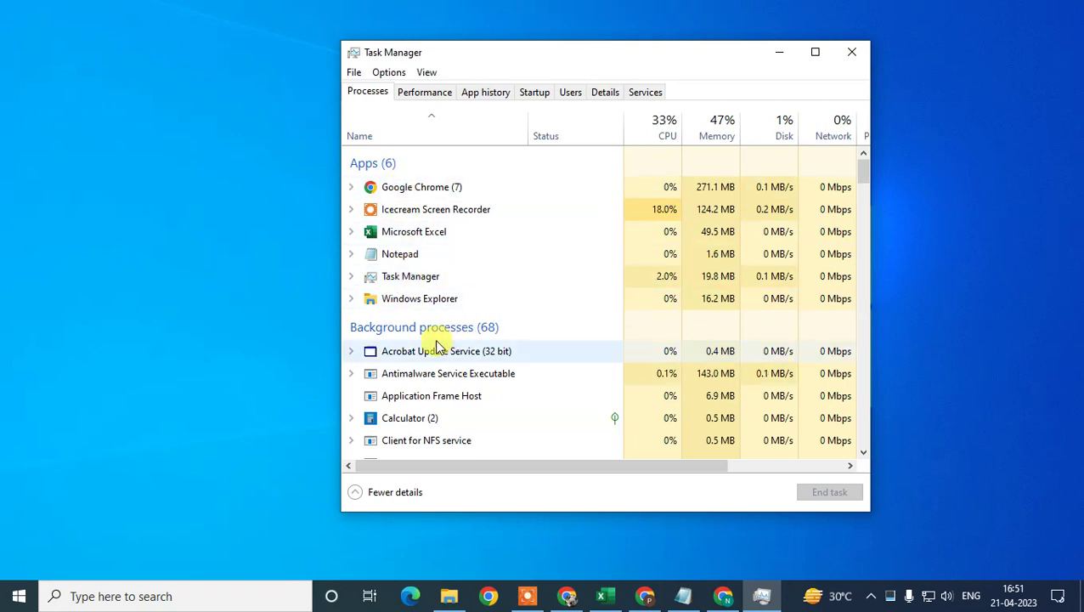
scroll(435, 352, "down", 5)
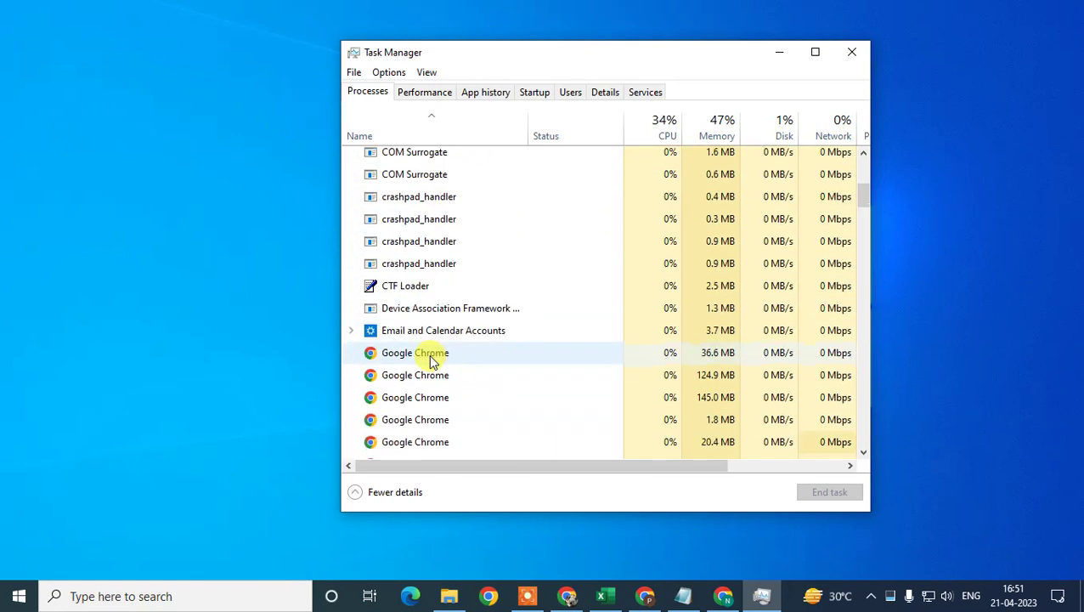
scroll(448, 363, "down", 1)
scroll(448, 363, "down", 1)
left_click(436, 257)
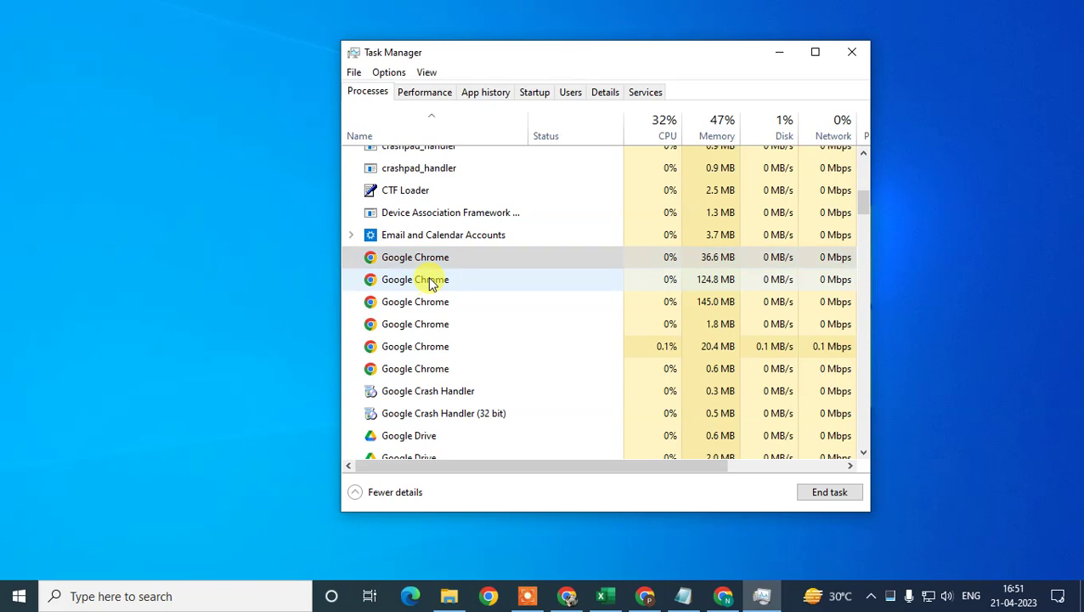
right_click(431, 280)
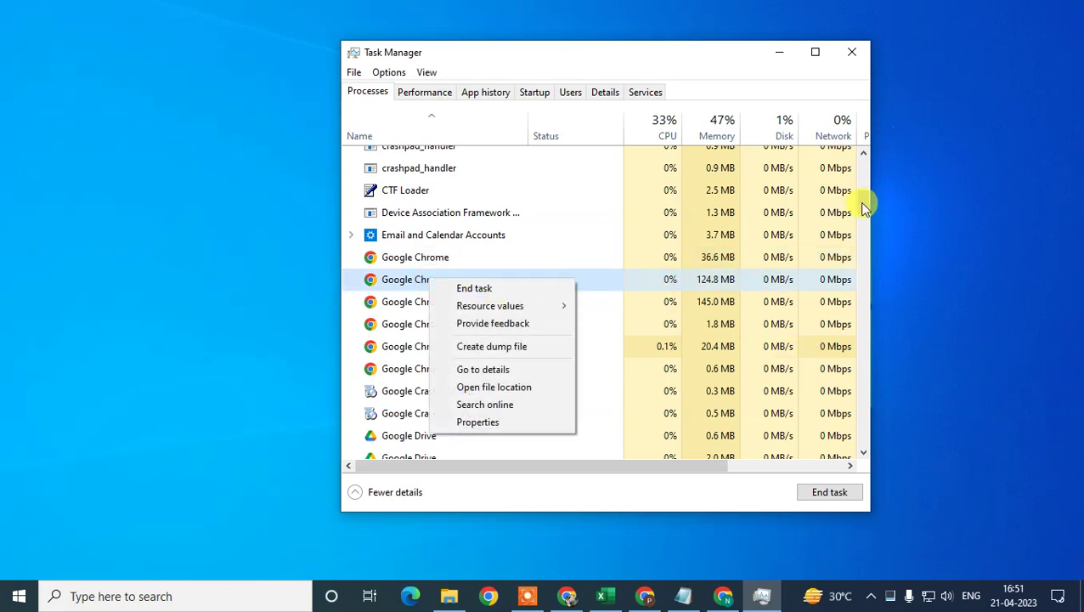
left_click_drag(862, 208, 868, 150)
left_click(416, 194)
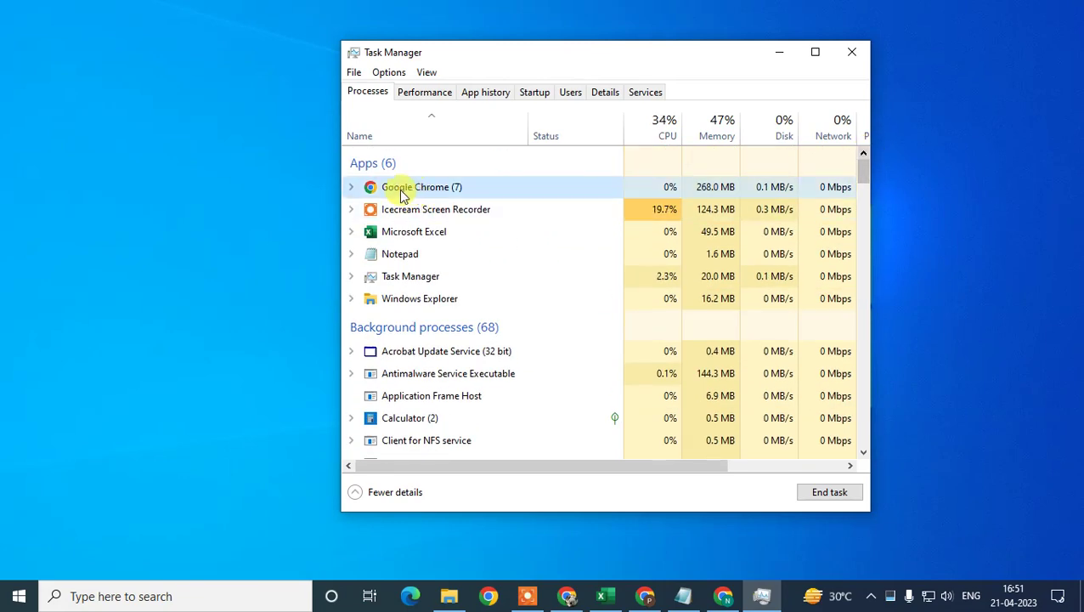
left_click(352, 188)
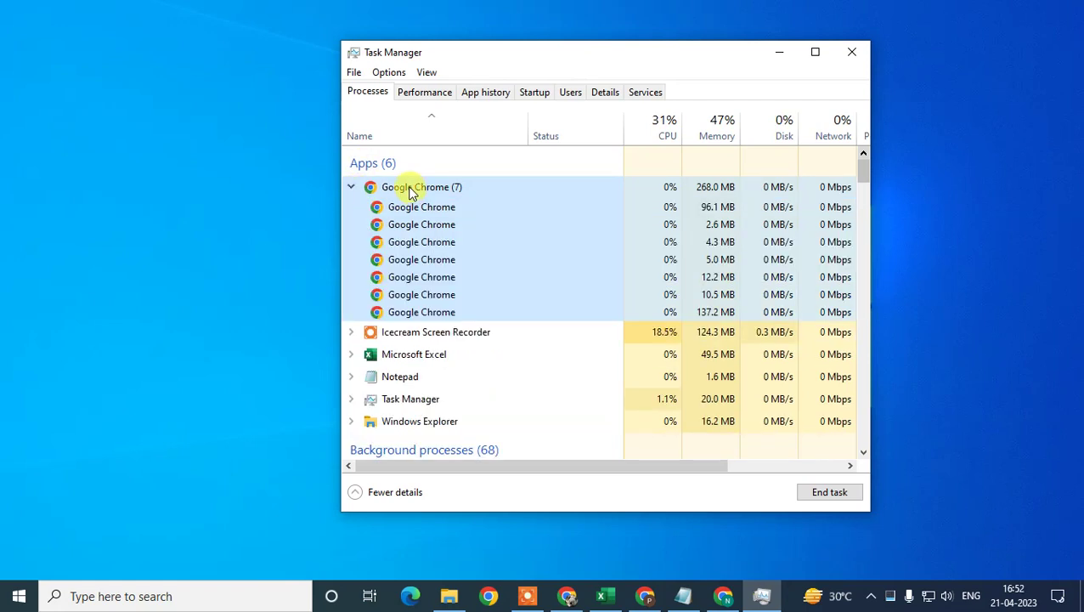
right_click(398, 190)
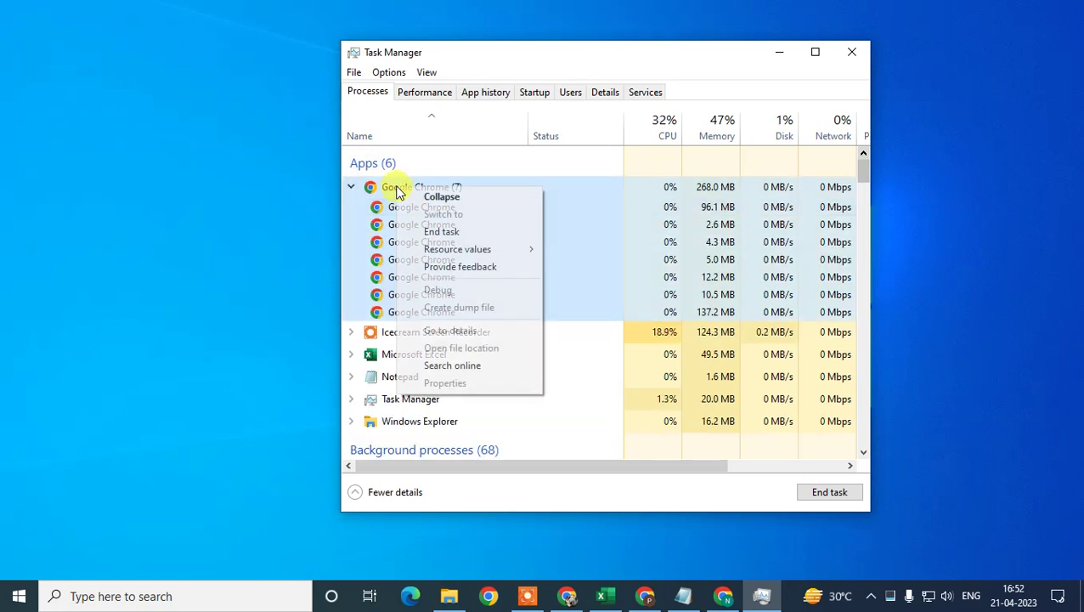
left_click(351, 187)
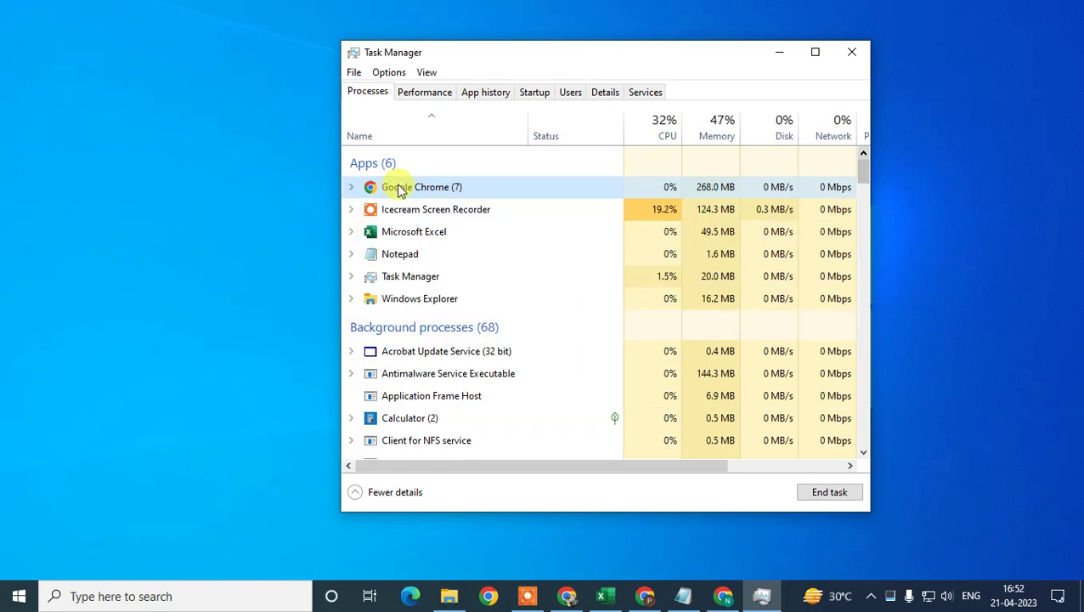
right_click(400, 190)
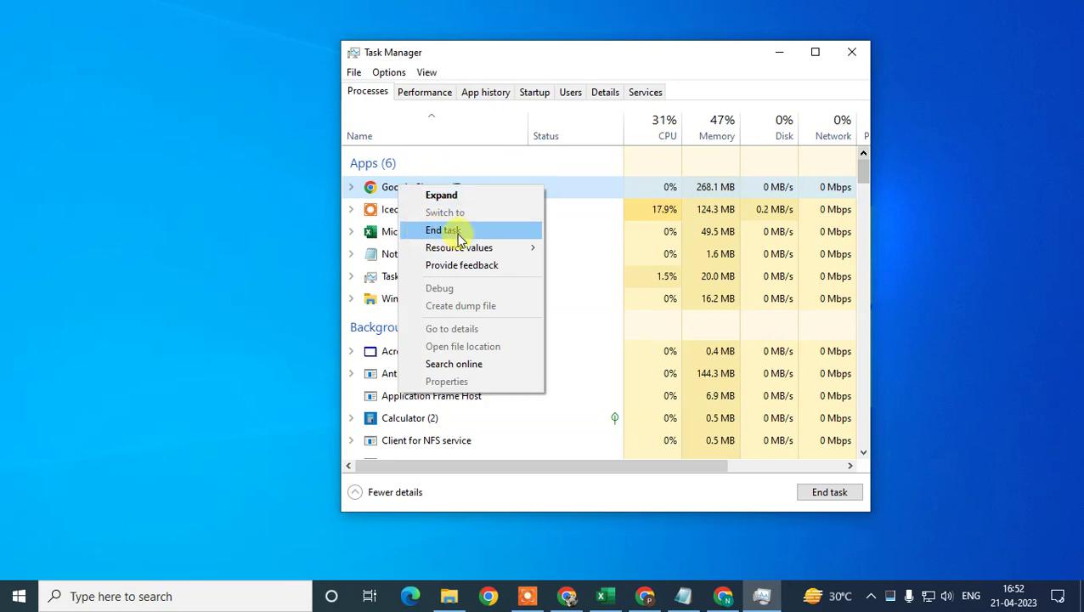
left_click_drag(866, 164, 870, 199)
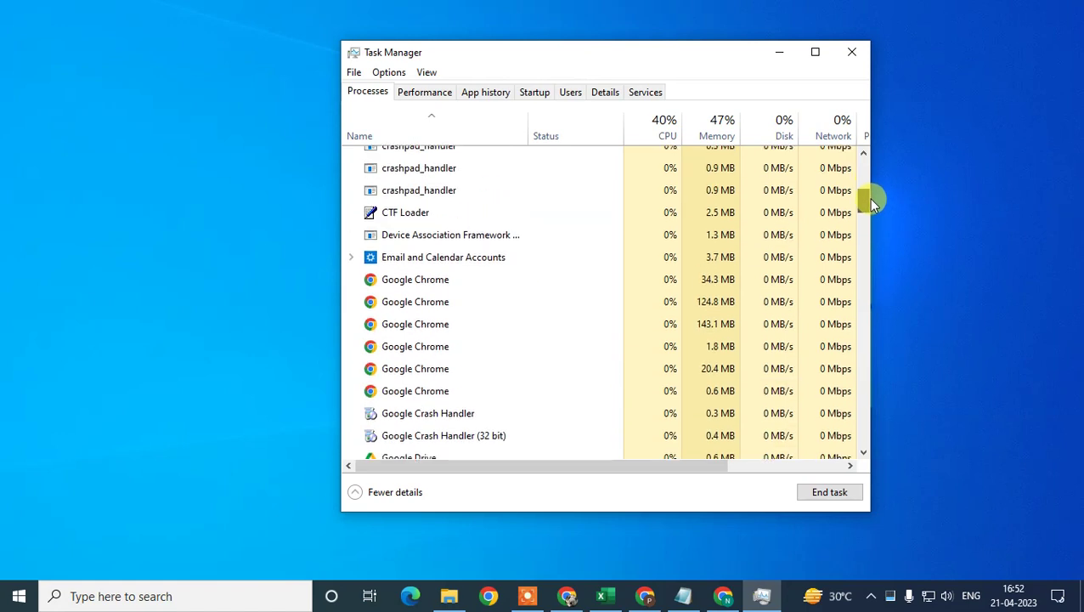
scroll(420, 280, "up", 2)
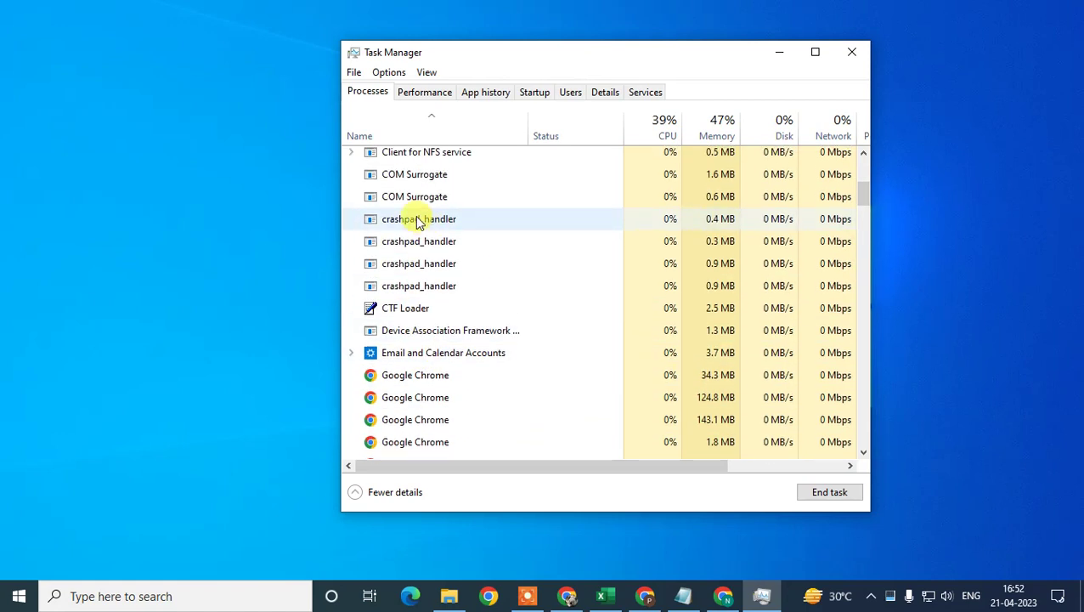
scroll(419, 355, "down", 1)
right_click(419, 352)
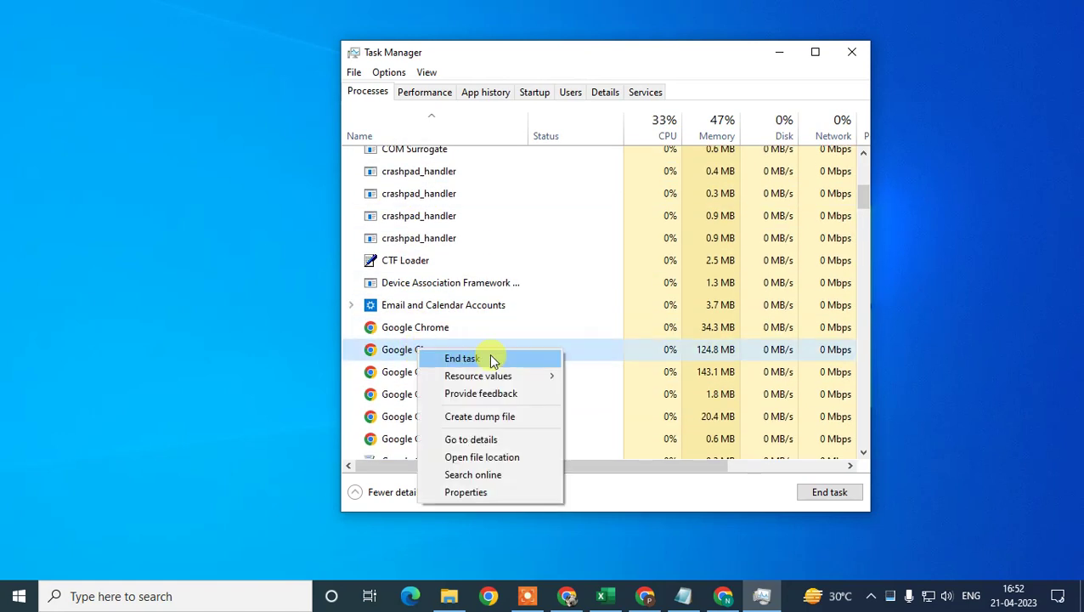
left_click(853, 54)
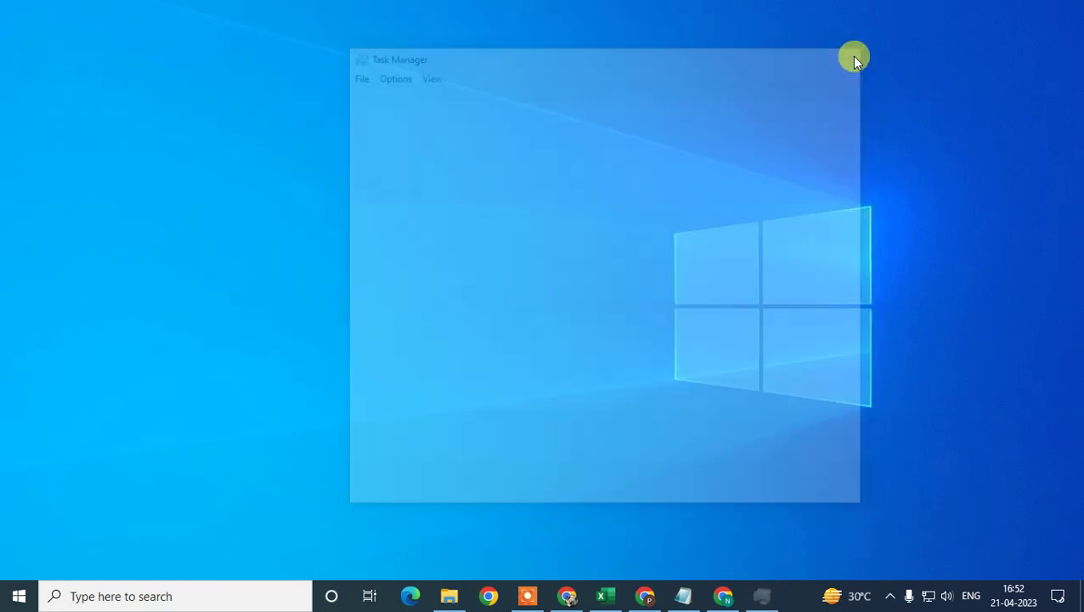
Launch the Run app from Windows search and enter %temp% as the location
left_click(140, 600)
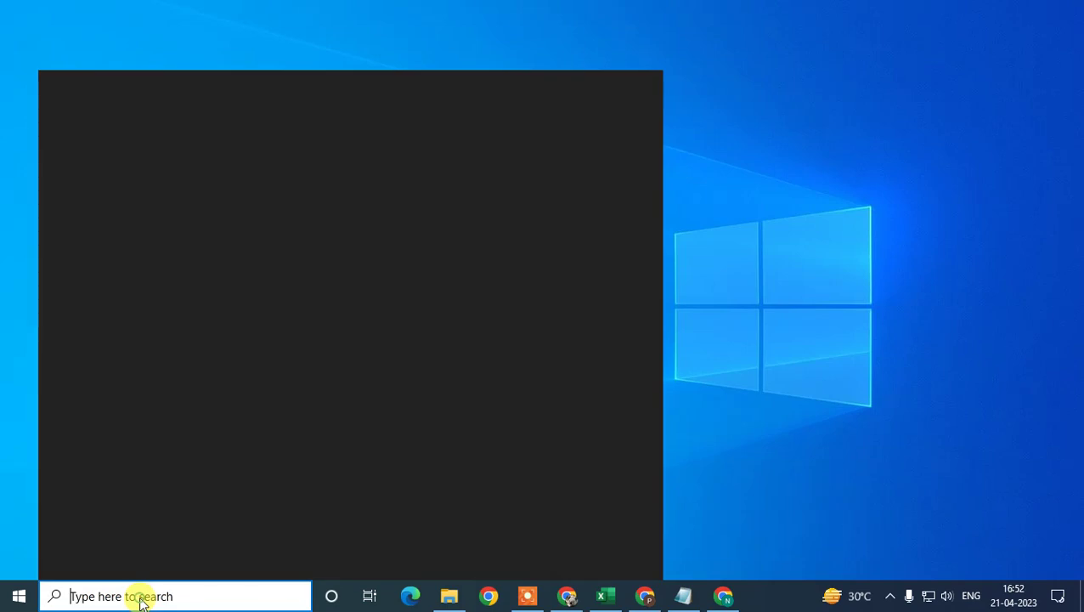
type("run")
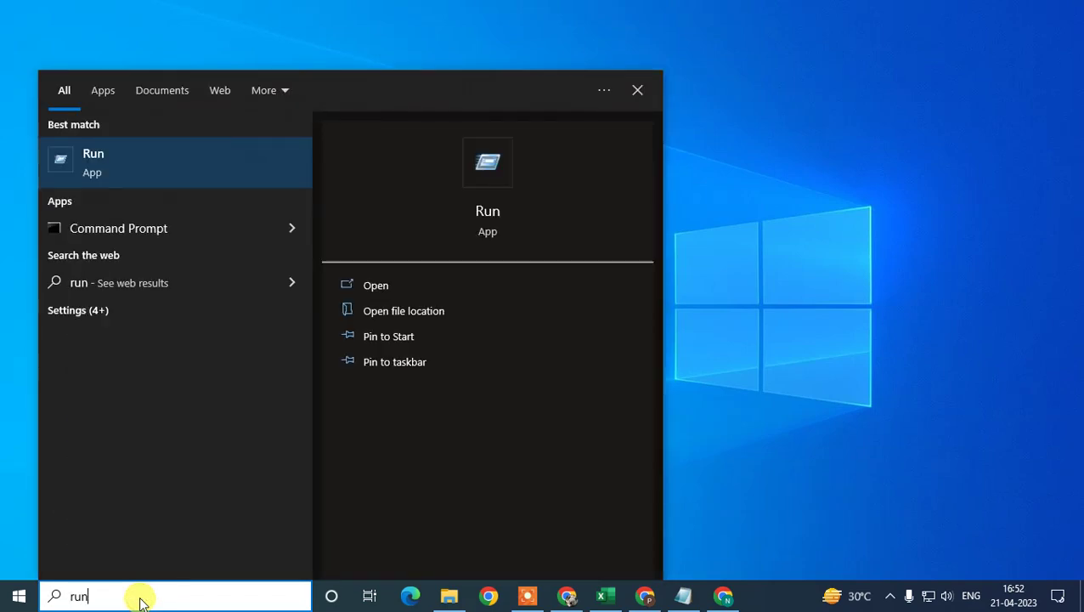
left_click(89, 162)
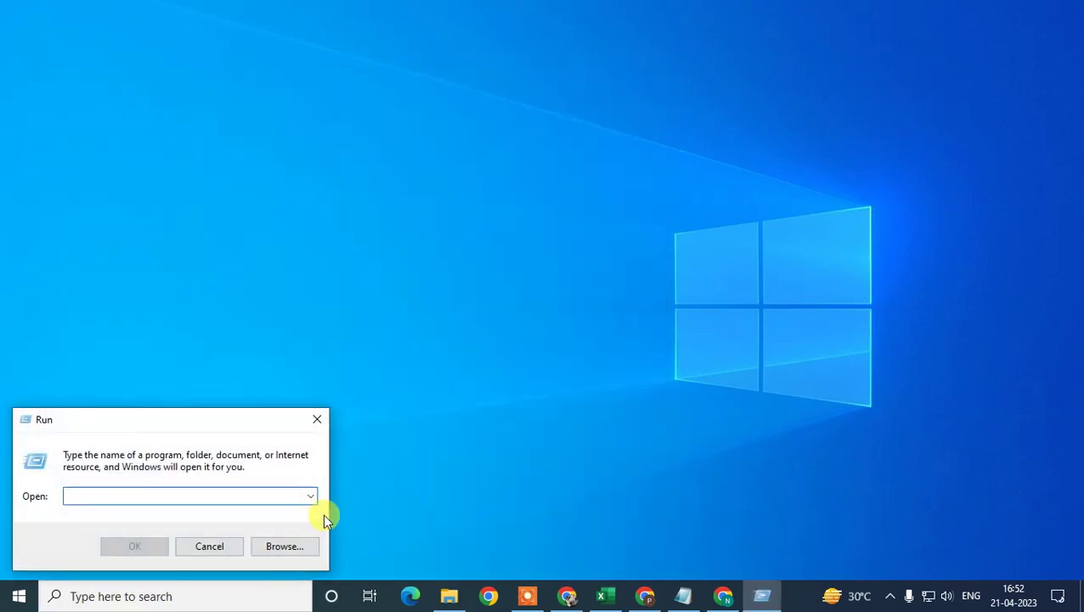
type("%")
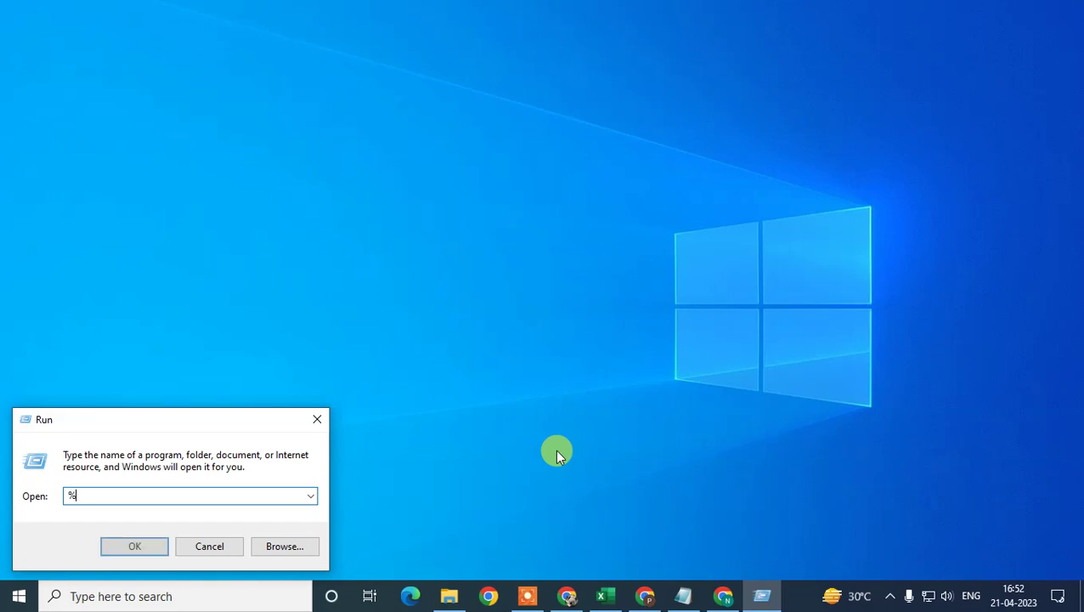
type("temp")
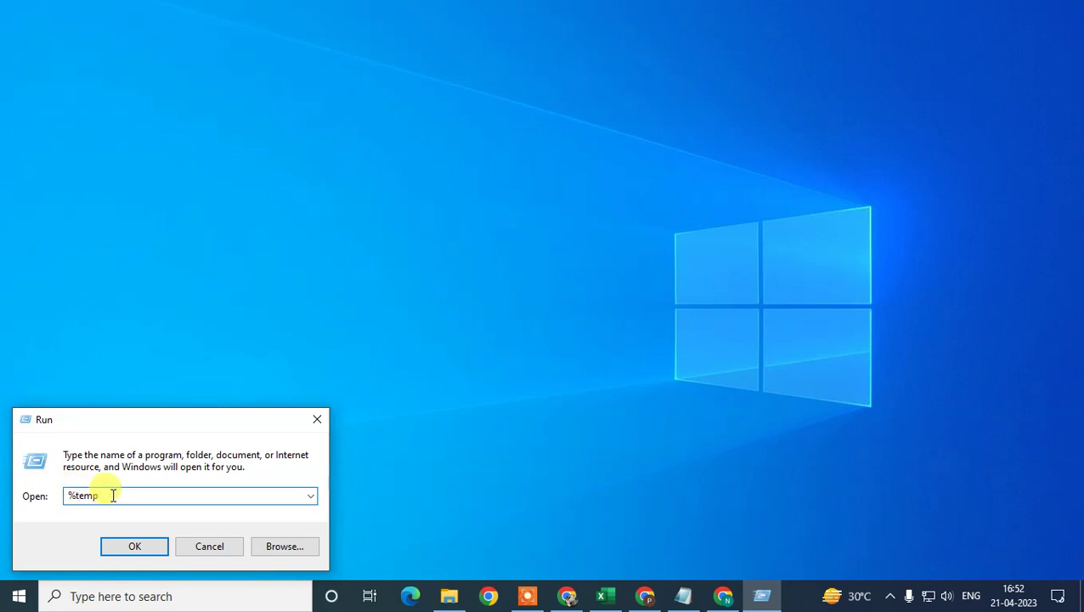
type("%")
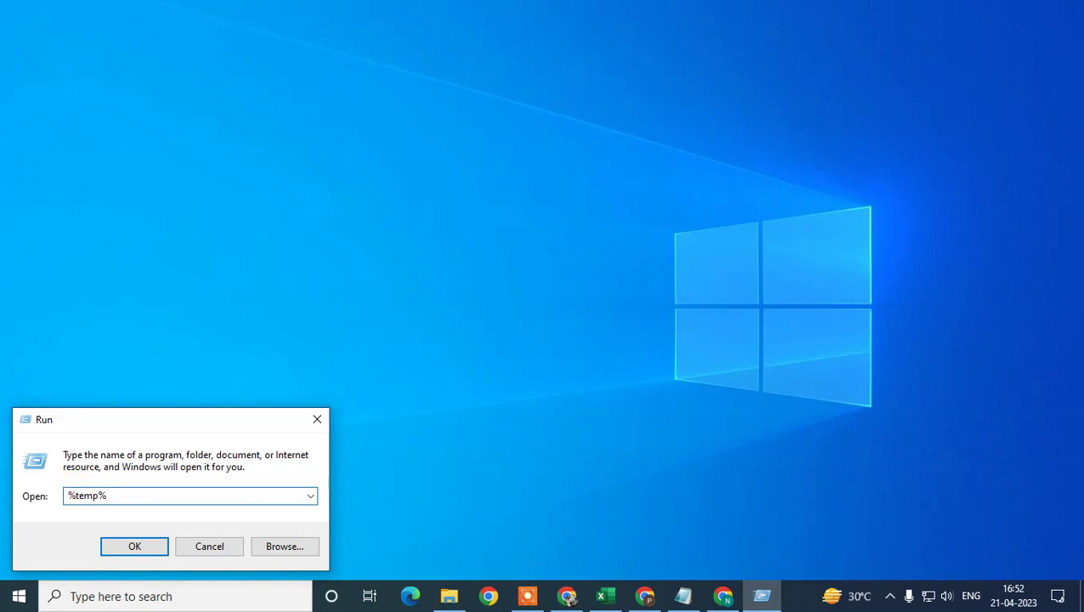
Open the Temp folder and delete all 6,070 items to the Recycle Bin
left_click(144, 548)
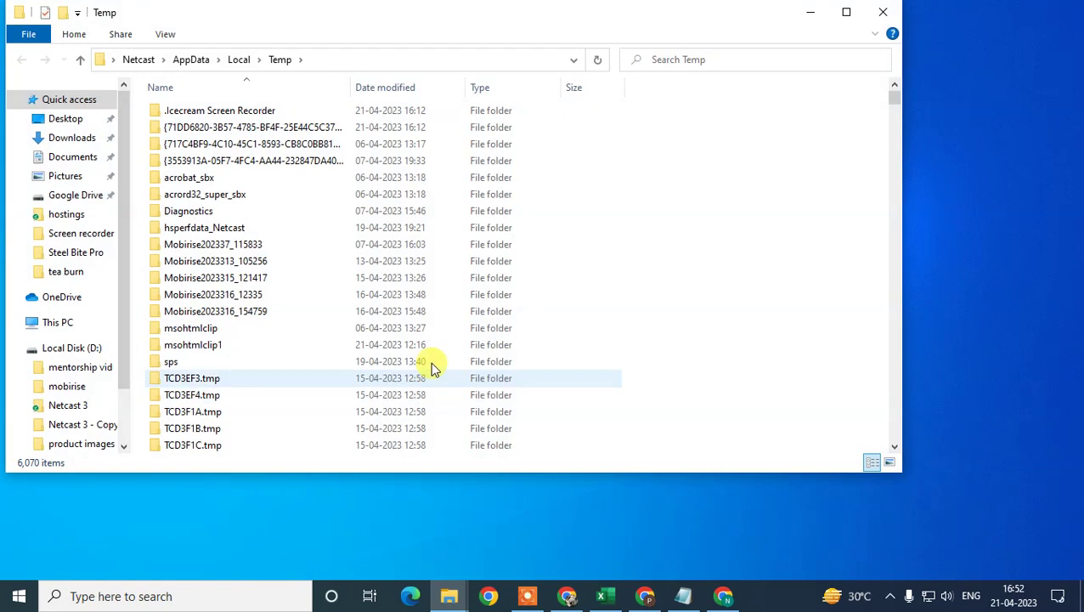
scroll(308, 271, "down", 10)
left_click(309, 272)
scroll(308, 272, "down", 4)
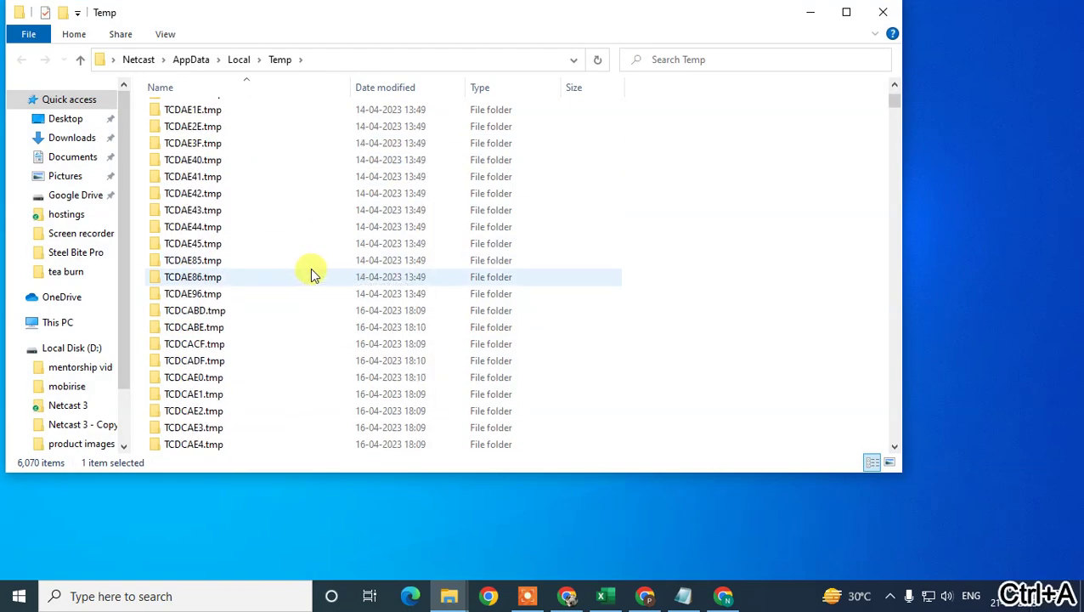
key("ctrl+a")
left_click(311, 275)
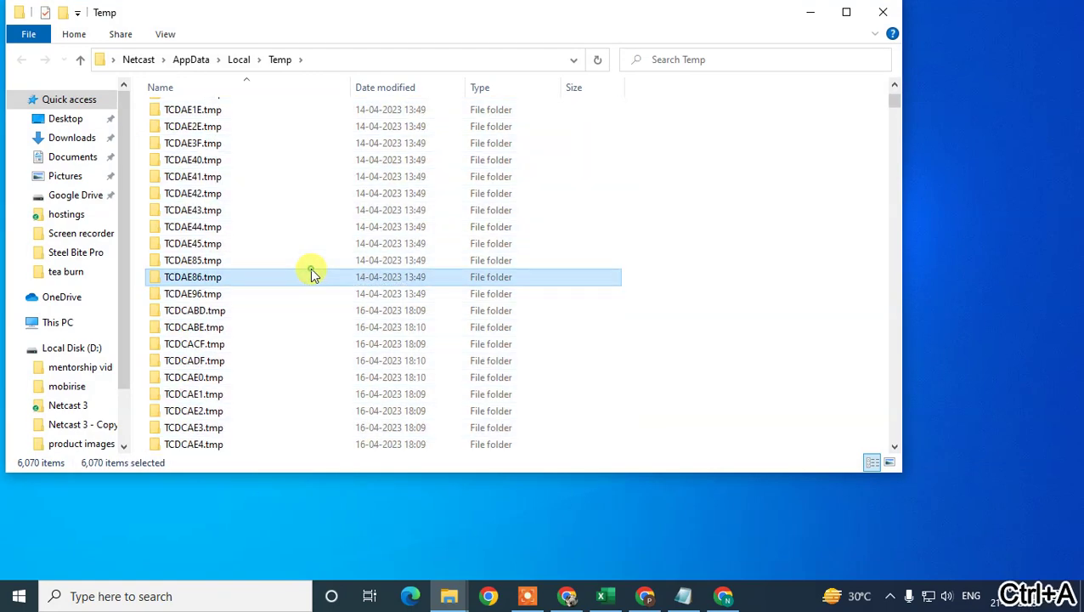
key("ctrl+a")
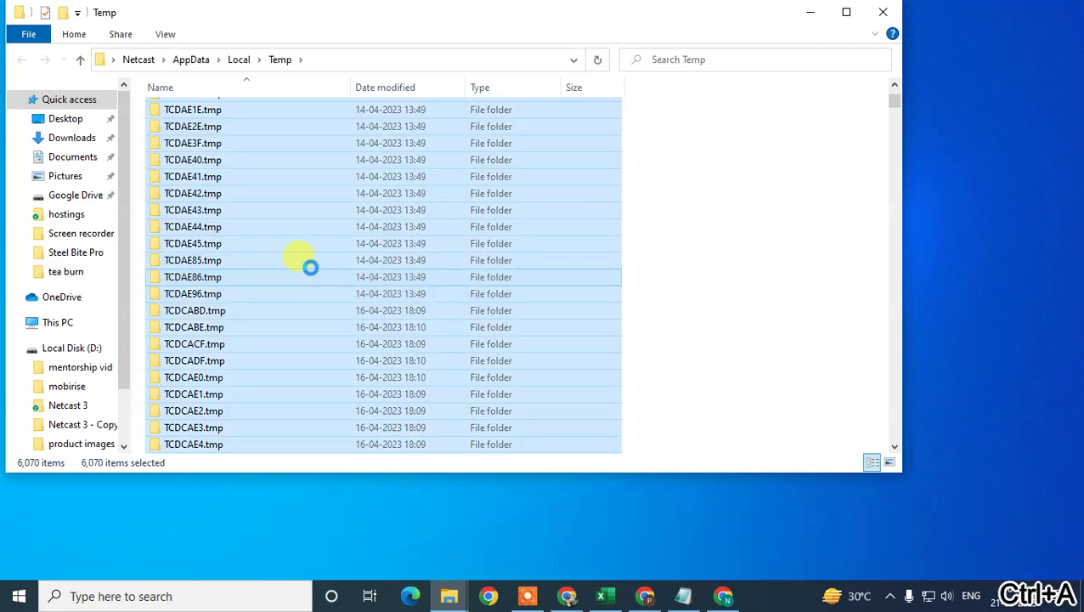
key("Delete")
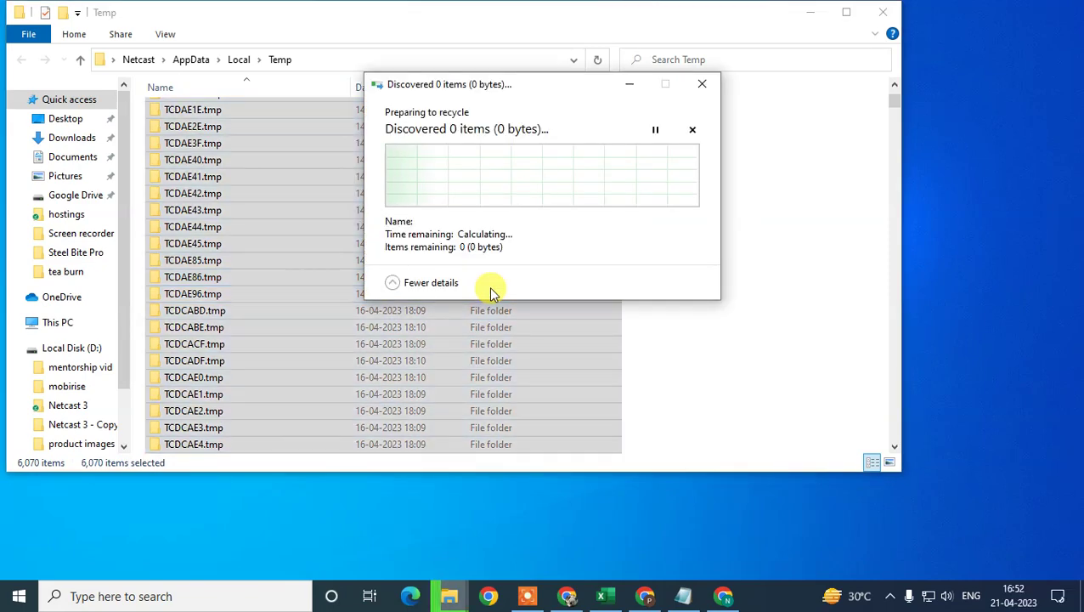